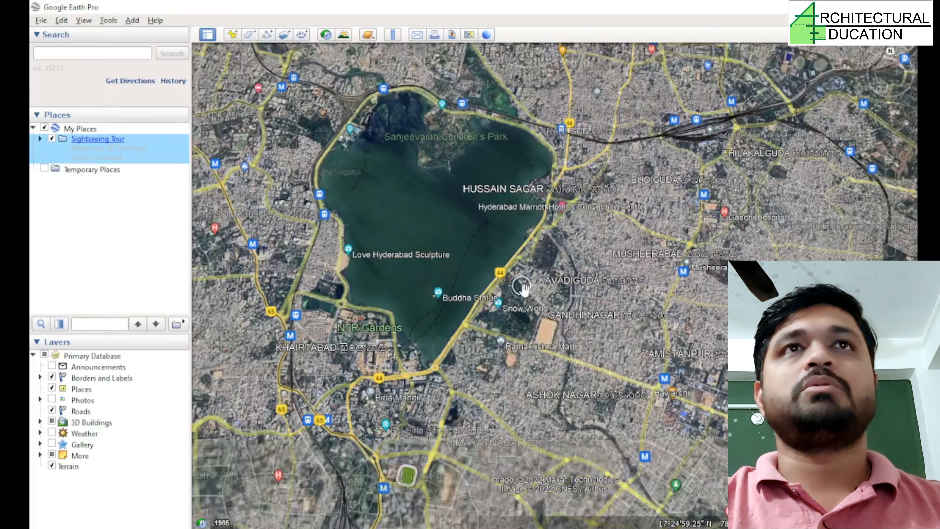
- Search for Indira Park in Kavadiguda, Hyderabad, and bring the whole park into view on the map
click(115, 55)
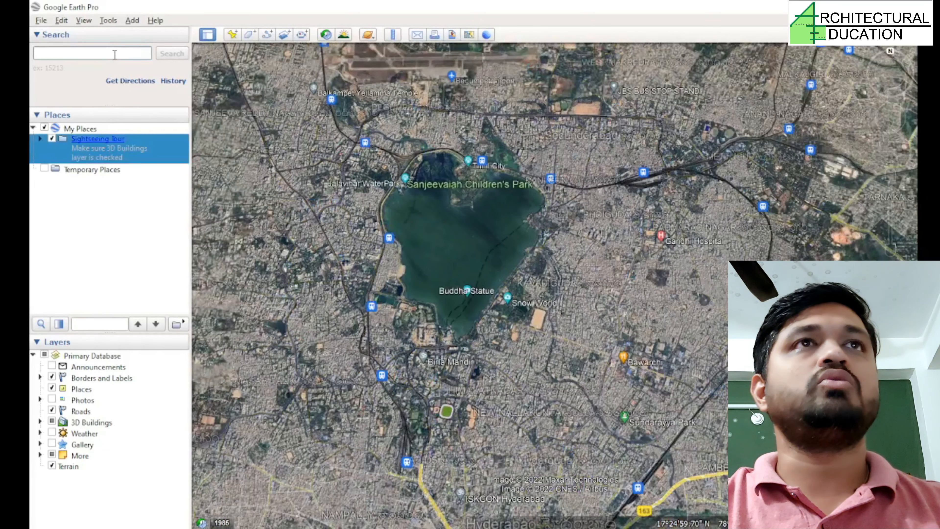
scroll(527, 310, up, 3)
scroll(527, 310, up, 2)
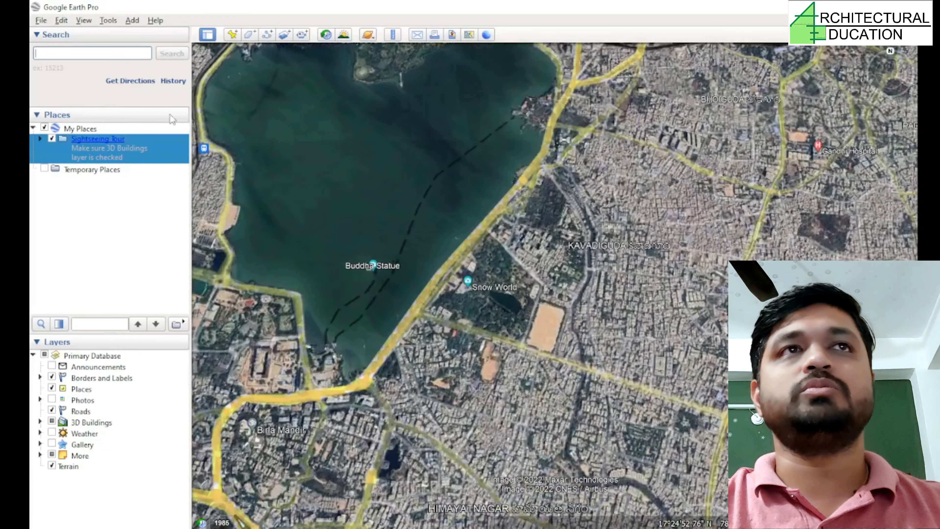
click(108, 52)
text(t)
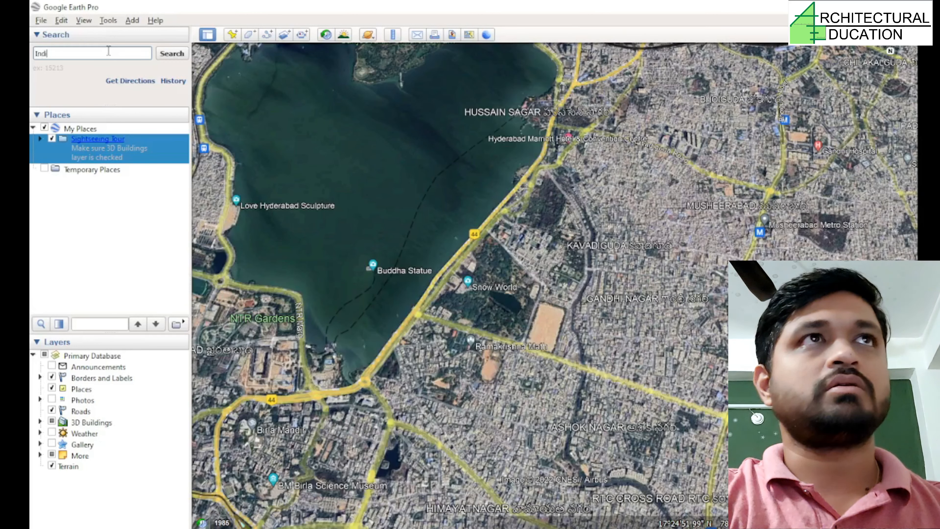
text(ndira Park)
key(Return)
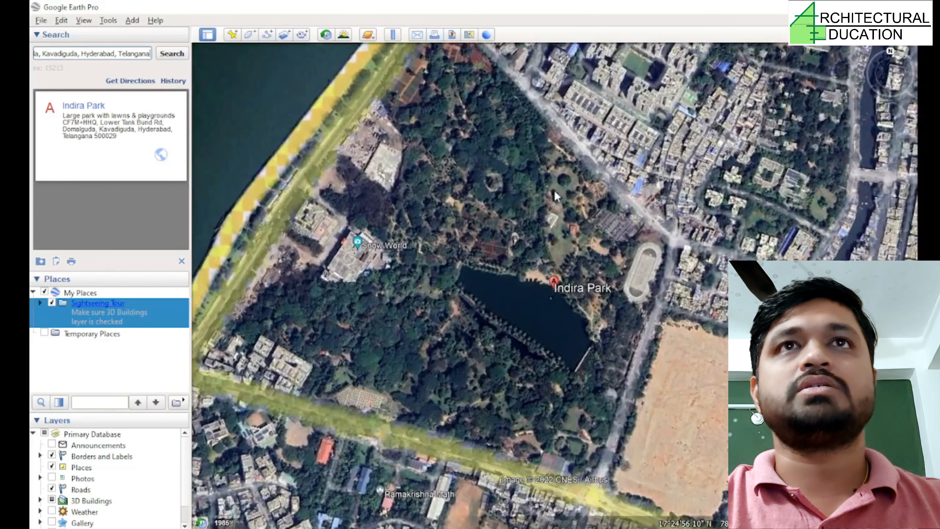
mouse_move(554, 190)
mouse_down()
mouse_move(553, 236)
mouse_move(504, 258)
mouse_up()
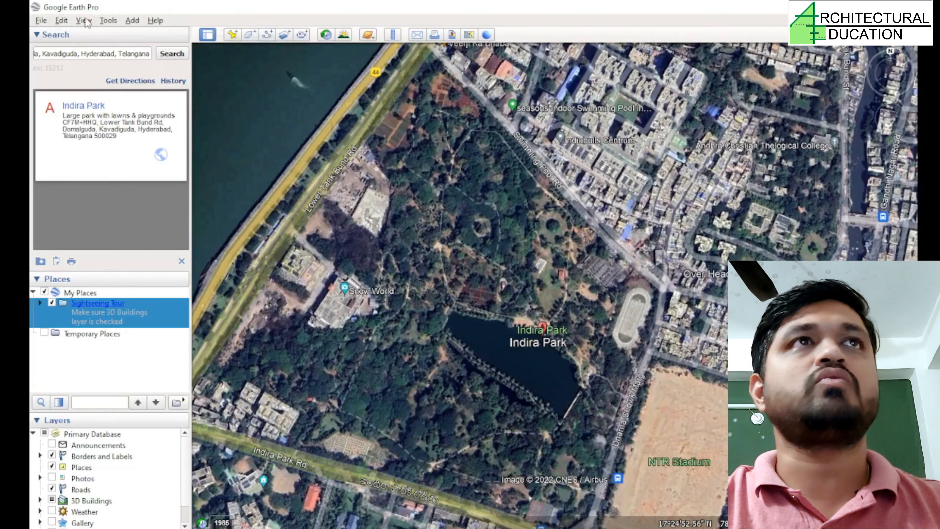
click(108, 20)
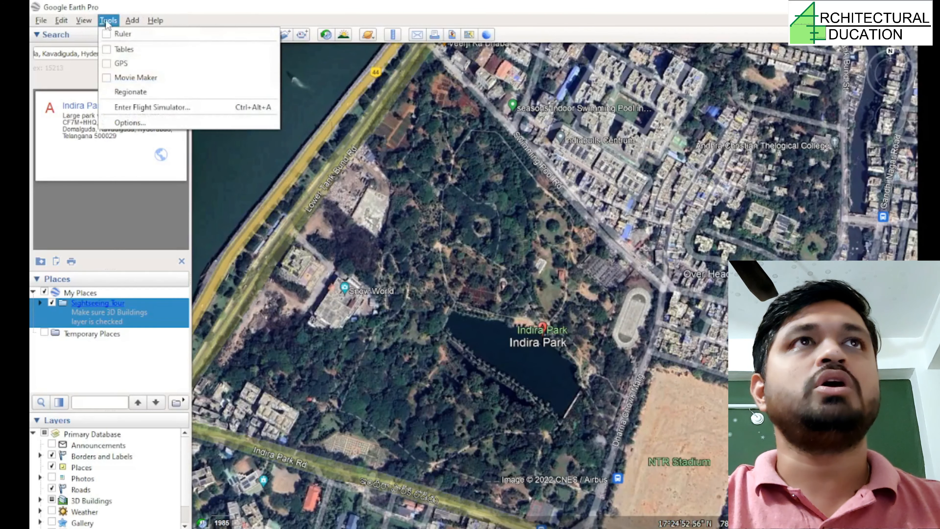
click(131, 124)
drag(484, 87, 287, 78)
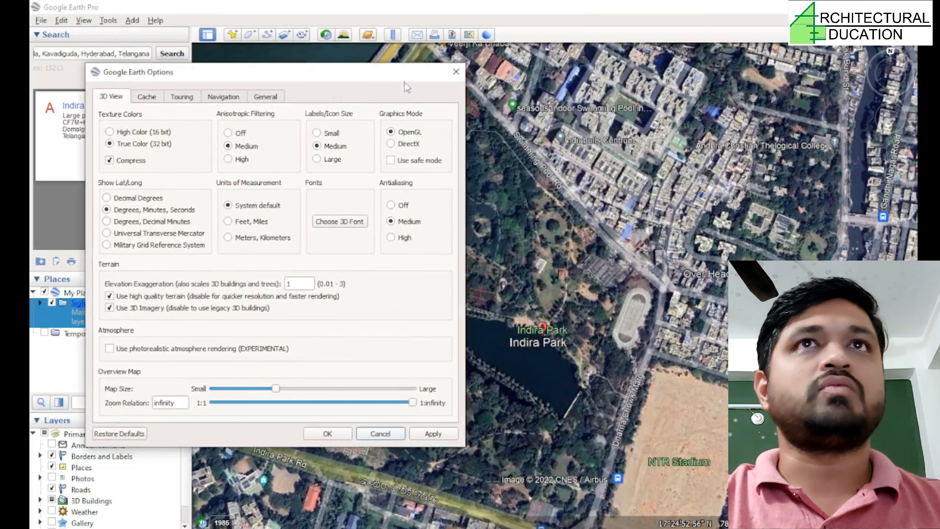
click(456, 72)
- Set the coordinate display to Universal Transverse Mercator and the units of measurement to Meters, Kilometers
click(108, 20)
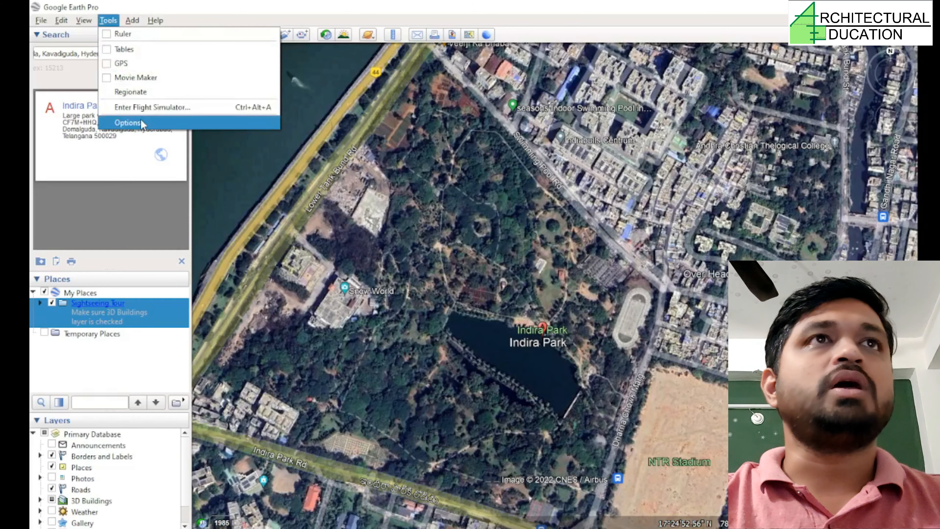
click(150, 124)
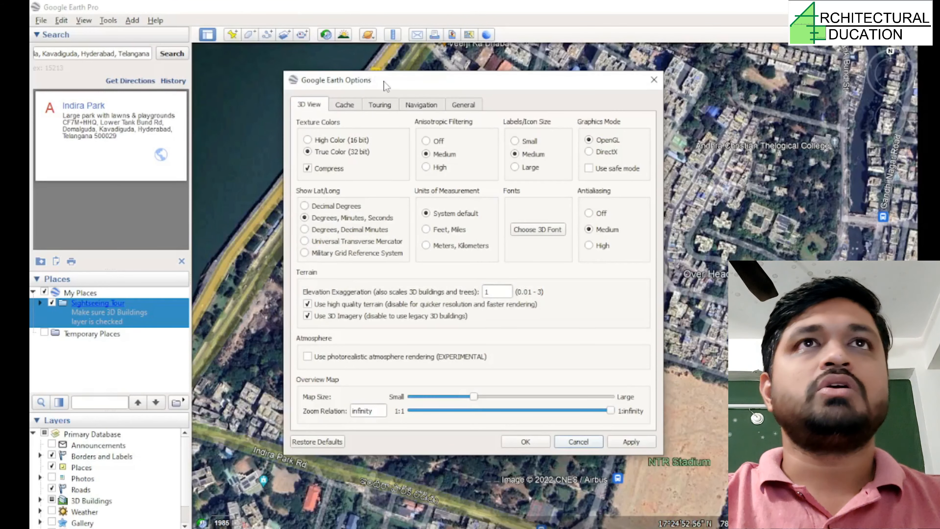
drag(385, 84, 153, 94)
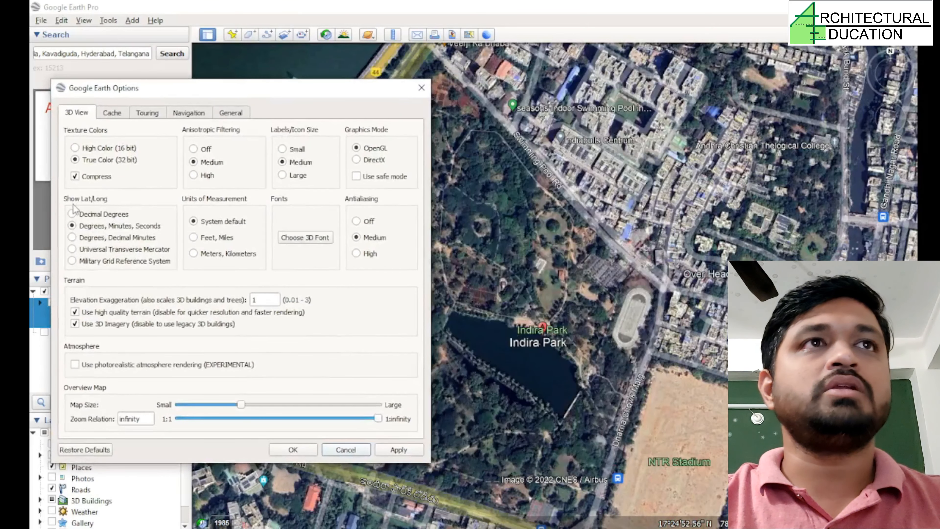
click(73, 249)
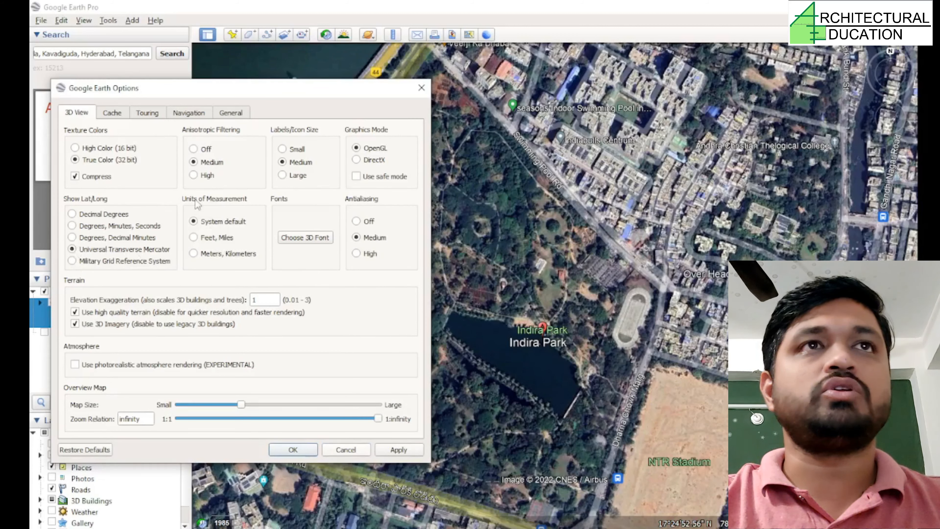
click(194, 238)
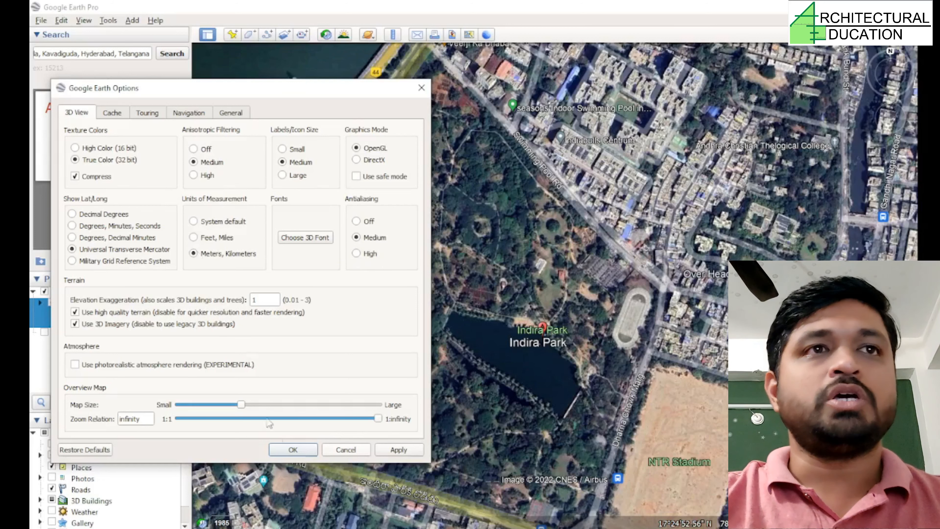
click(292, 450)
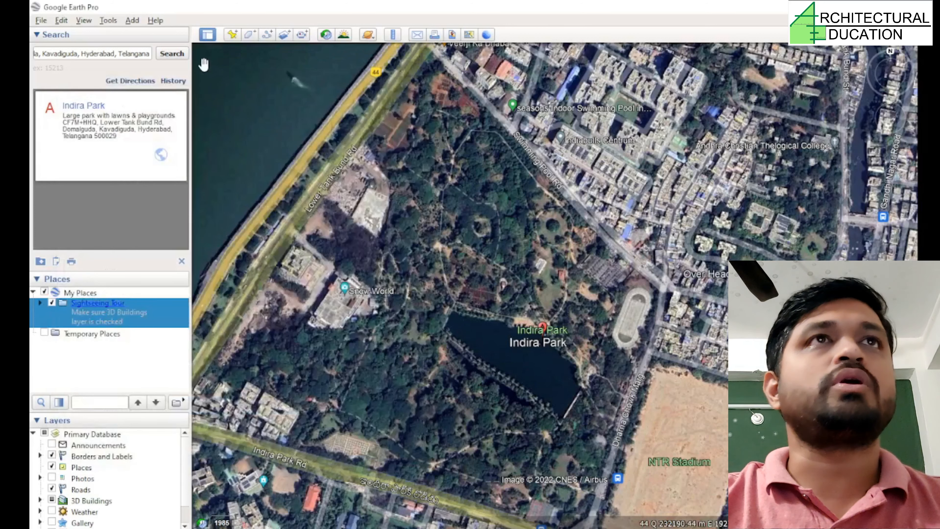
- Start a new path and set its line color to bright red
click(267, 35)
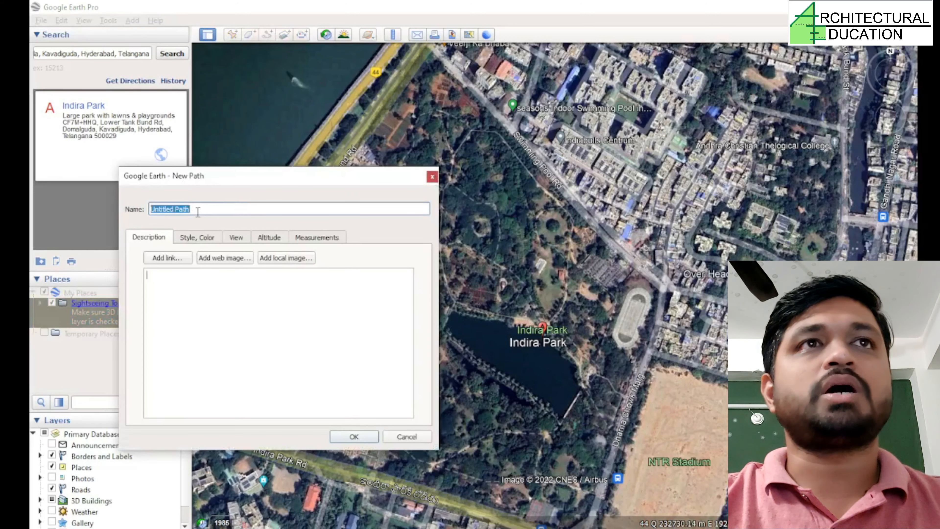
drag(253, 176, 171, 28)
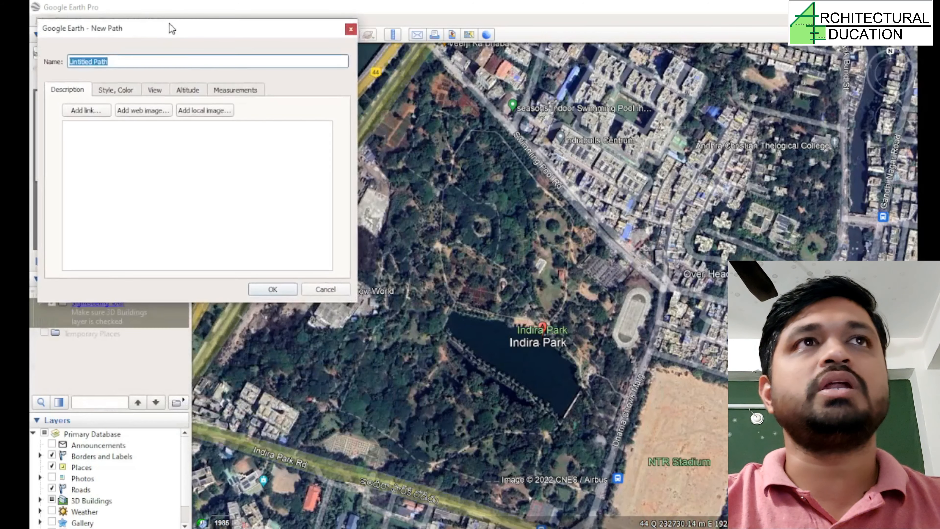
click(130, 97)
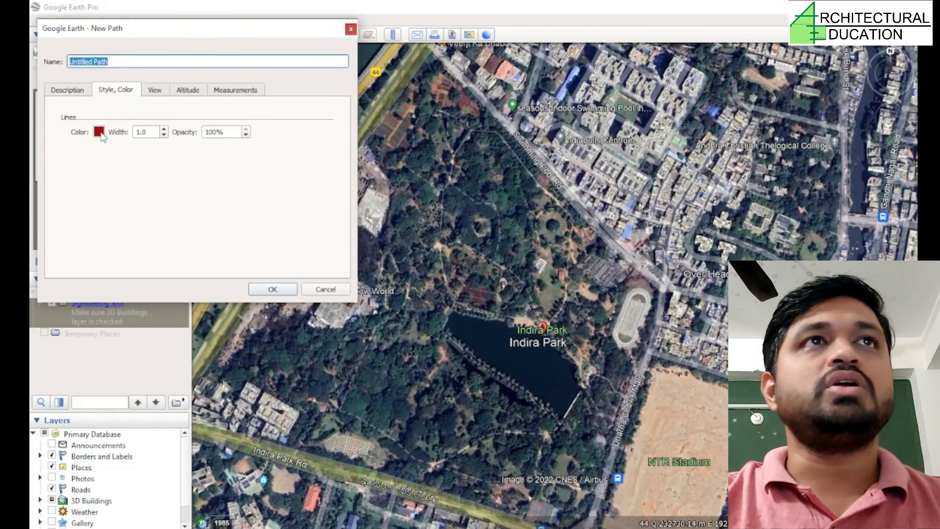
click(98, 132)
click(116, 94)
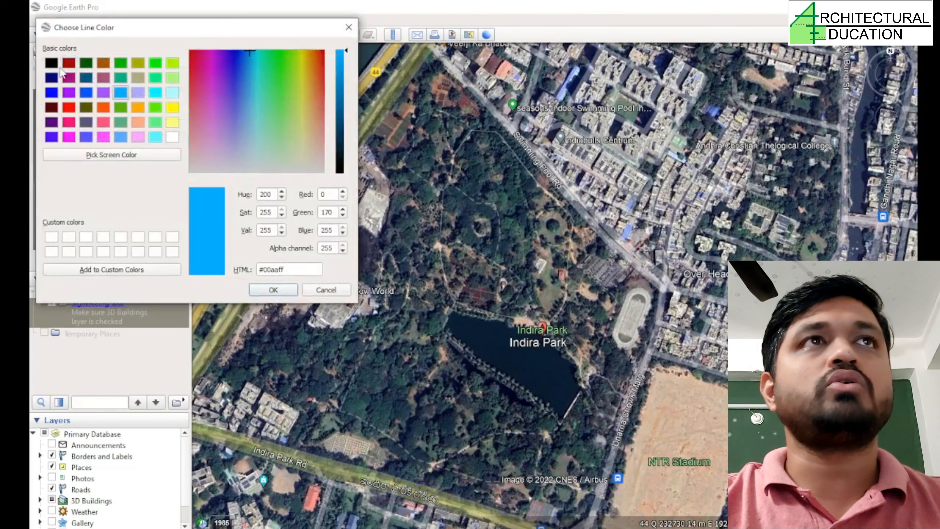
click(69, 107)
click(273, 290)
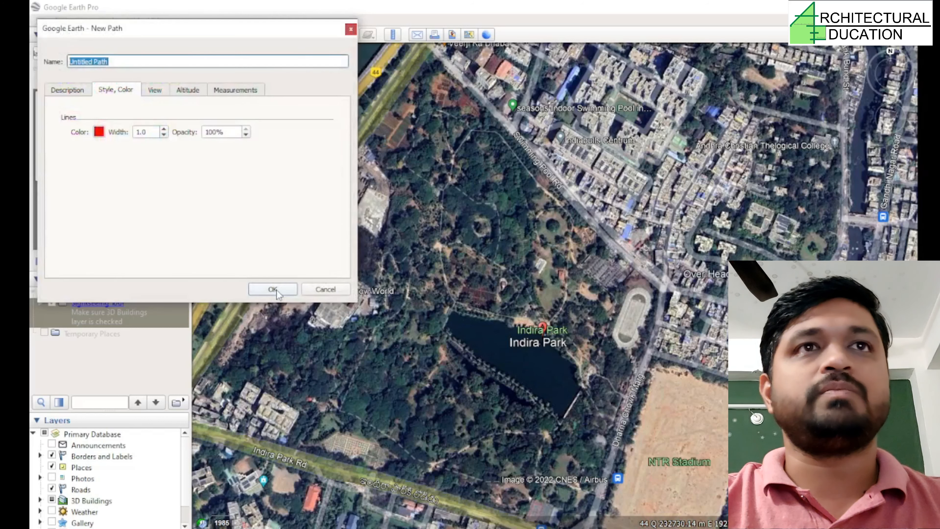
- Trace the park boundary from its north corner past the Over Head Tank corner and NTR Stadium, then west along Indira Park Rd
drag(181, 28, 318, 81)
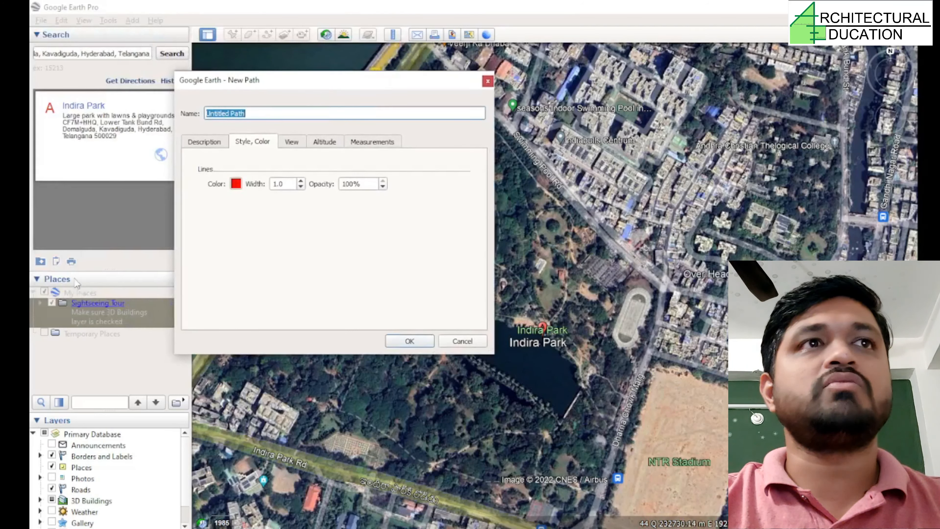
drag(337, 91, 101, 30)
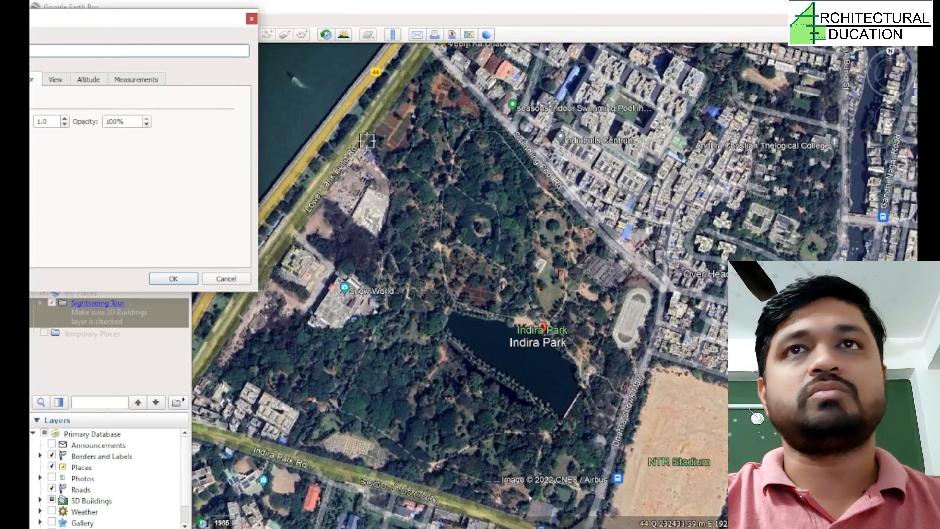
click(428, 53)
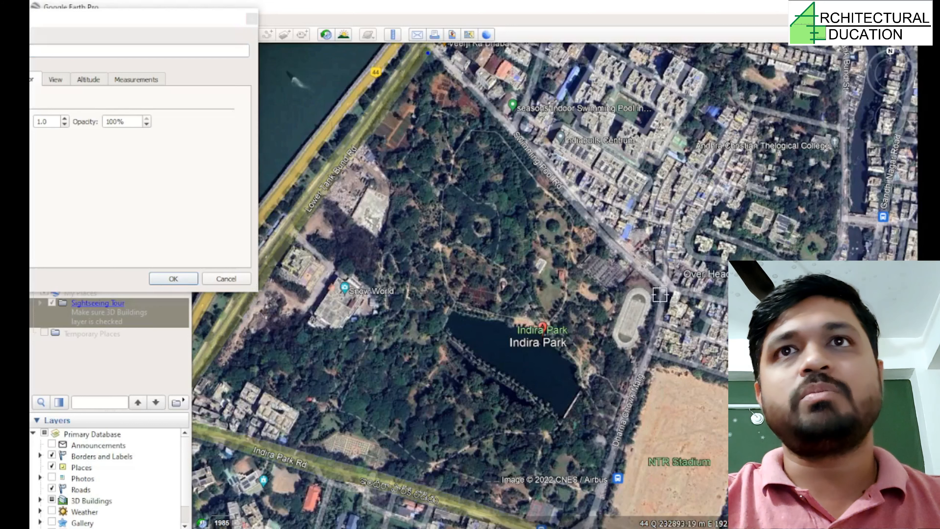
click(661, 288)
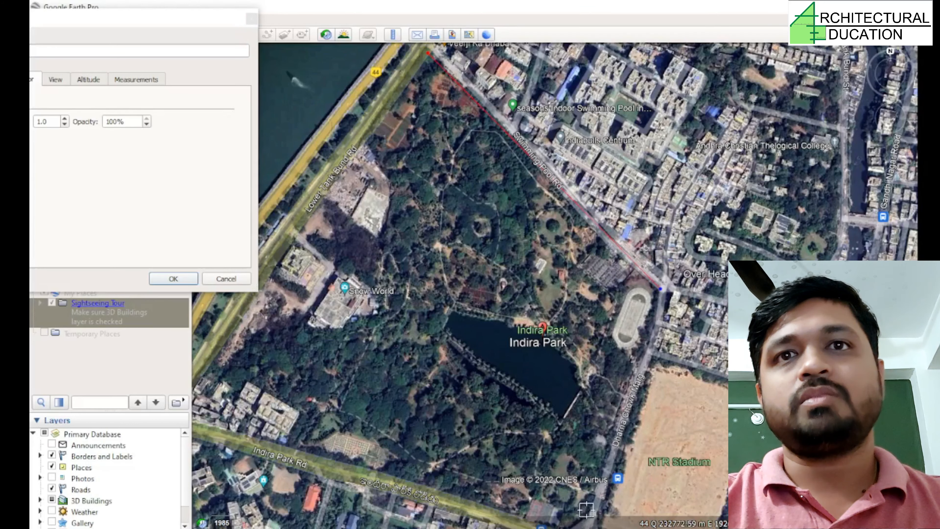
click(590, 512)
scroll(535, 392, down, 2)
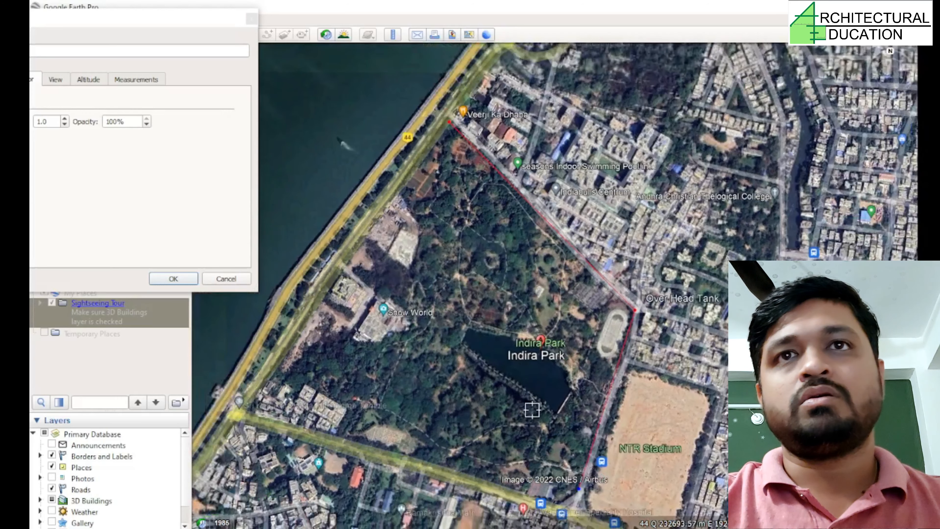
click(558, 500)
click(338, 434)
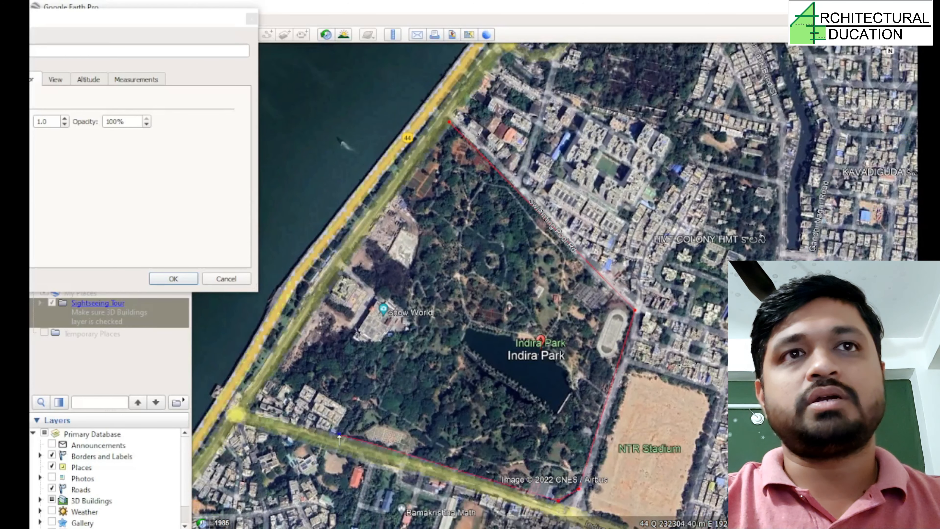
- Continue the path up the park's west side, skirting the Snow World buildings, and close it at the north corner
click(280, 370)
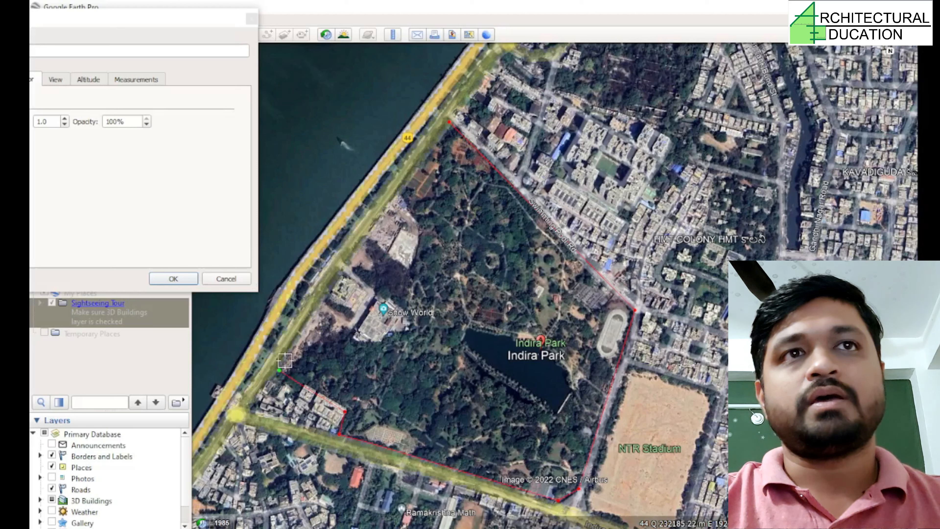
click(314, 319)
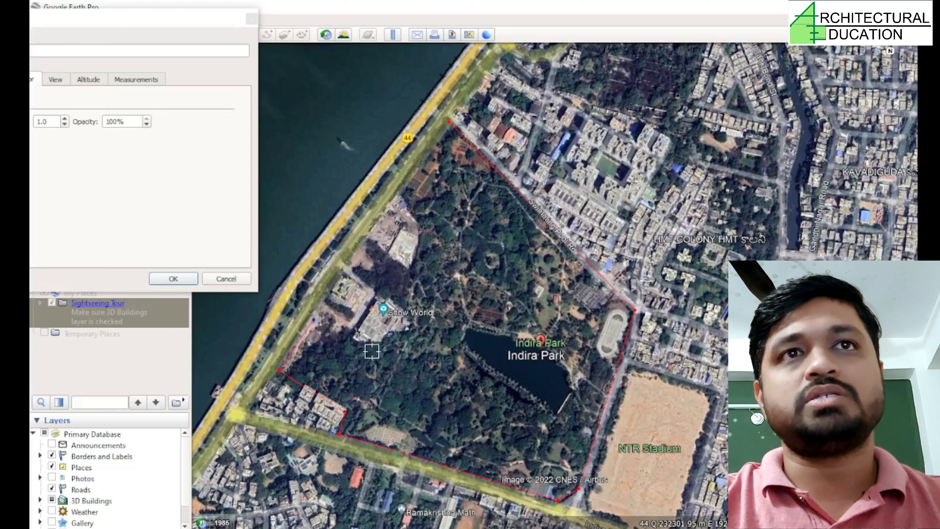
click(380, 354)
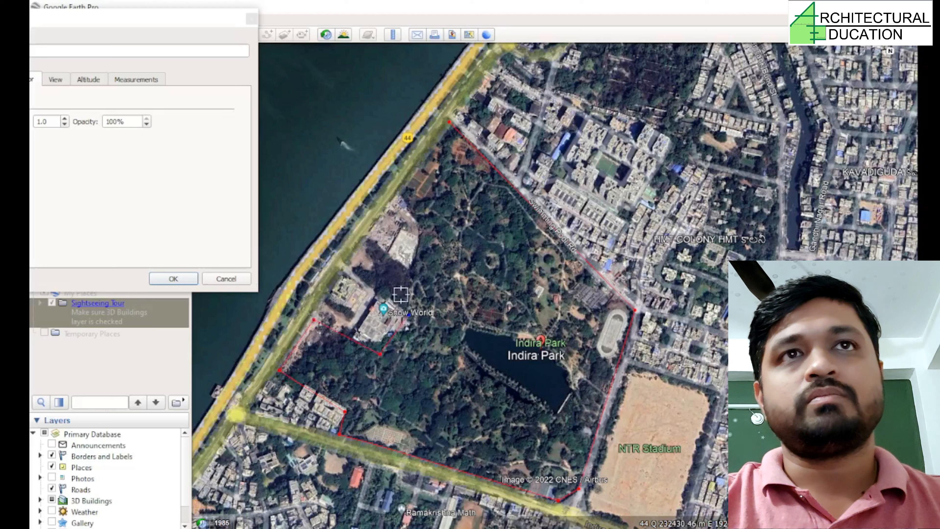
click(409, 274)
click(420, 228)
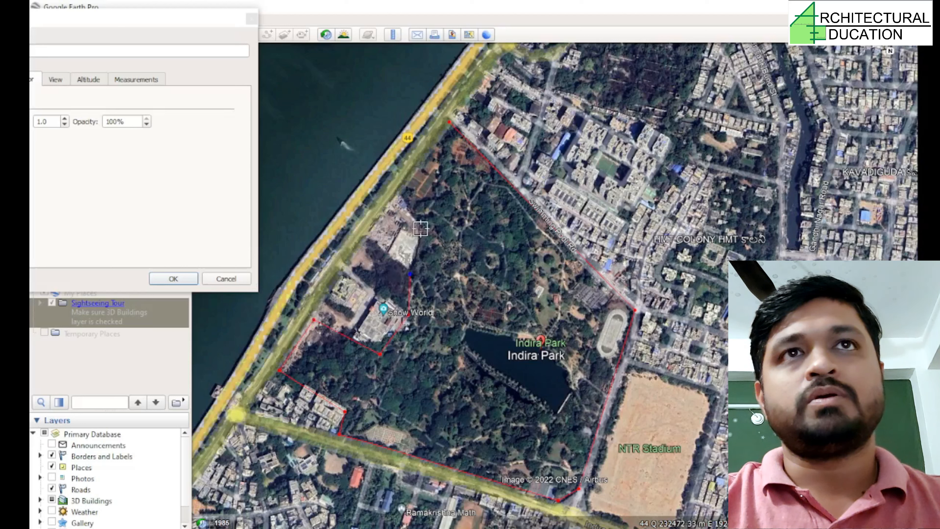
click(398, 190)
click(450, 122)
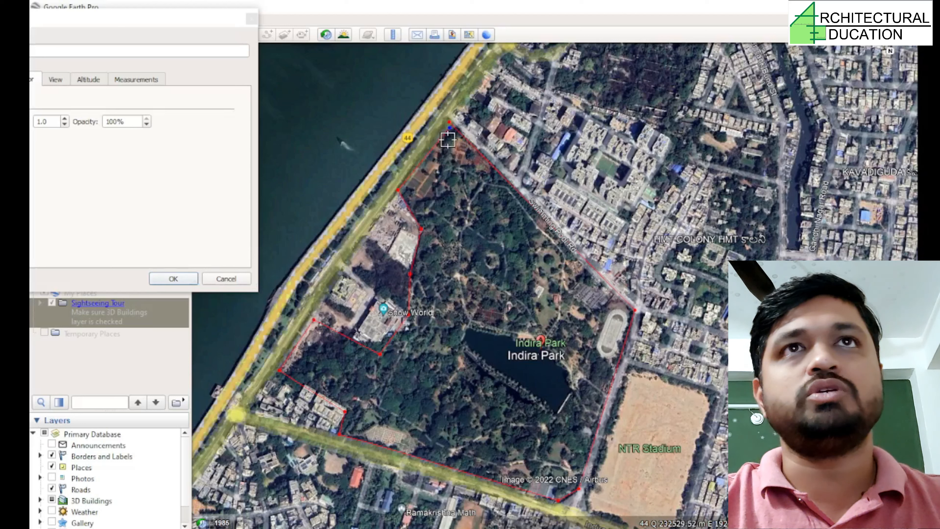
- Extend the path with dense freehand zigzags from the north corner down across the middle and southwestern parts of the park
mouse_move(458, 142)
mouse_down()
mouse_move(444, 151)
mouse_move(456, 171)
mouse_move(478, 164)
mouse_move(411, 203)
mouse_move(427, 222)
mouse_move(451, 183)
mouse_move(501, 175)
mouse_move(489, 178)
mouse_move(484, 195)
mouse_move(487, 212)
mouse_move(504, 219)
mouse_move(421, 230)
mouse_move(459, 223)
mouse_up()
mouse_move(517, 224)
mouse_down()
mouse_move(529, 219)
mouse_move(424, 260)
mouse_up()
mouse_move(500, 256)
mouse_down()
mouse_move(549, 243)
mouse_move(427, 264)
mouse_up()
mouse_move(480, 284)
mouse_down()
mouse_move(567, 270)
mouse_move(554, 286)
mouse_move(422, 305)
mouse_move(582, 296)
mouse_up()
mouse_move(502, 315)
mouse_down()
mouse_move(423, 317)
mouse_move(522, 333)
mouse_move(631, 319)
mouse_move(609, 357)
mouse_move(581, 356)
mouse_move(595, 375)
mouse_move(449, 349)
mouse_move(358, 357)
mouse_move(329, 338)
mouse_up()
mouse_move(309, 368)
mouse_down()
mouse_move(335, 366)
mouse_move(388, 433)
mouse_move(555, 408)
mouse_move(532, 444)
mouse_move(510, 416)
mouse_move(449, 422)
mouse_up()
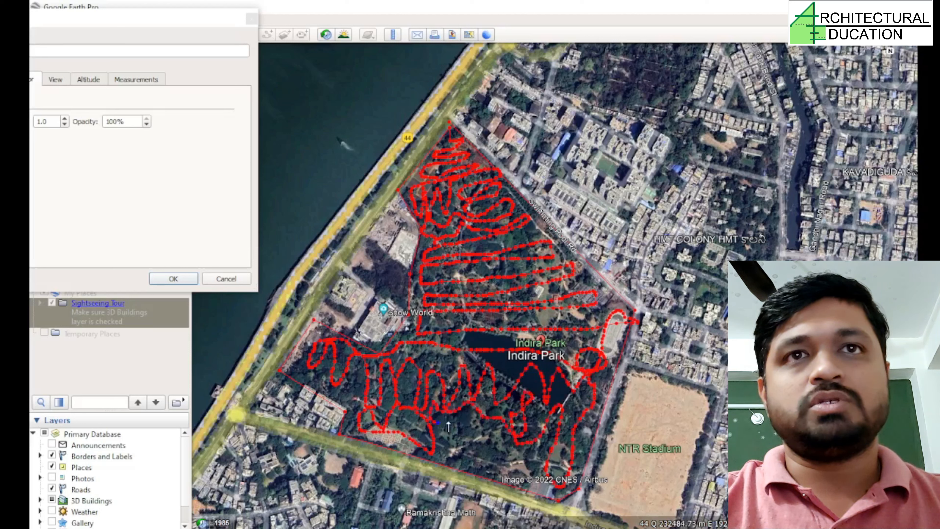
- Fill the remaining gaps with freehand path loops along the southern edge, around the lake, lengthwise through the middle and along the boundary
mouse_move(478, 451)
mouse_down()
mouse_move(498, 437)
mouse_move(508, 467)
mouse_move(536, 469)
mouse_up()
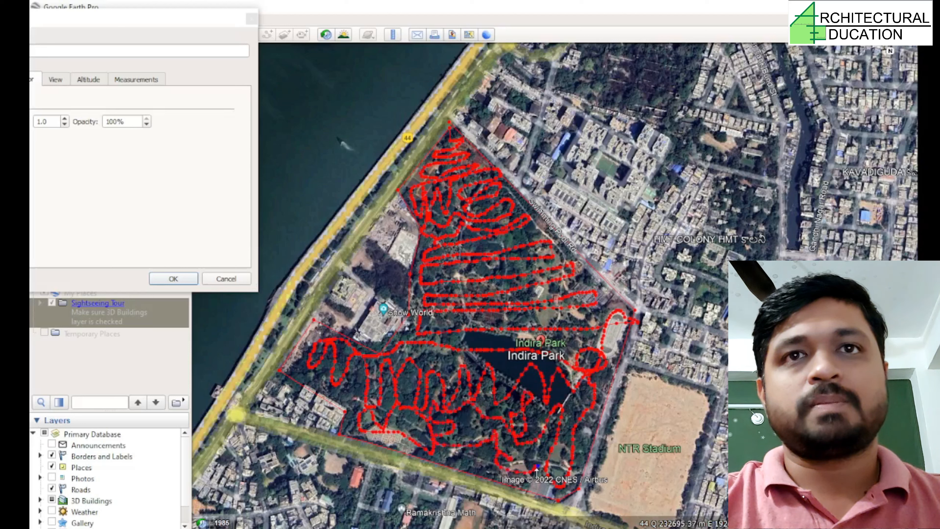
mouse_move(561, 441)
mouse_down()
mouse_move(576, 405)
mouse_move(574, 372)
mouse_up()
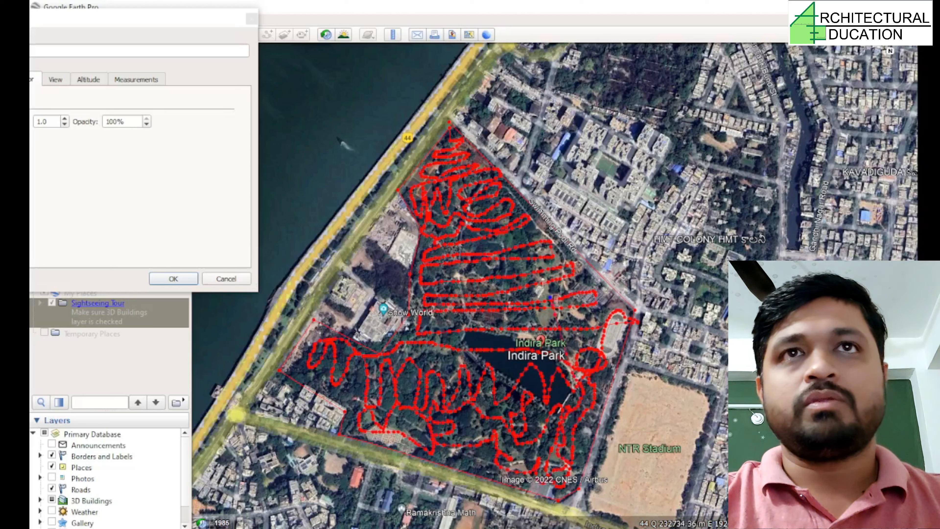
drag(474, 348, 467, 307)
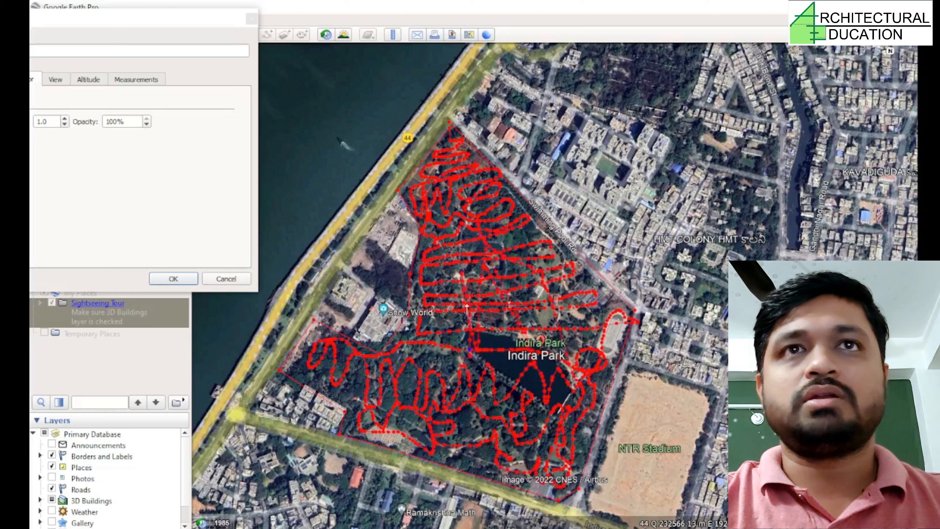
mouse_move(494, 342)
mouse_down()
mouse_move(529, 274)
mouse_move(554, 327)
mouse_move(585, 270)
mouse_move(496, 175)
mouse_up()
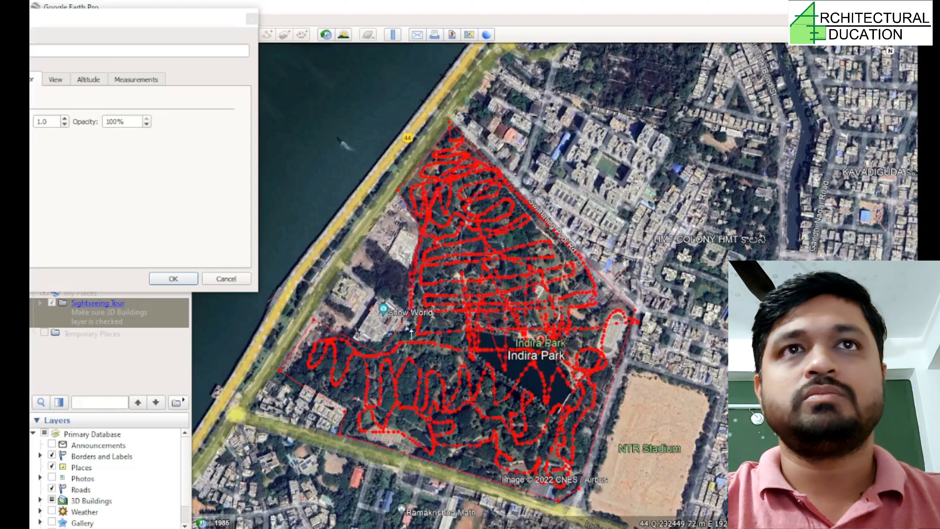
mouse_move(358, 365)
mouse_down()
mouse_move(334, 346)
mouse_move(305, 357)
mouse_move(391, 446)
mouse_move(559, 488)
mouse_move(573, 268)
mouse_up()
click(143, 21)
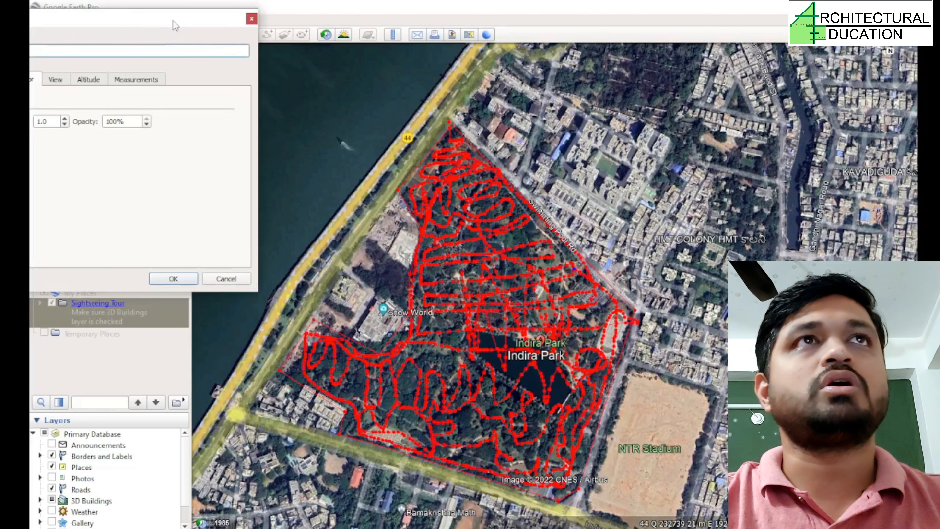
- Accept the new path and rename it Indira Park in the list of places
drag(174, 26, 596, 136)
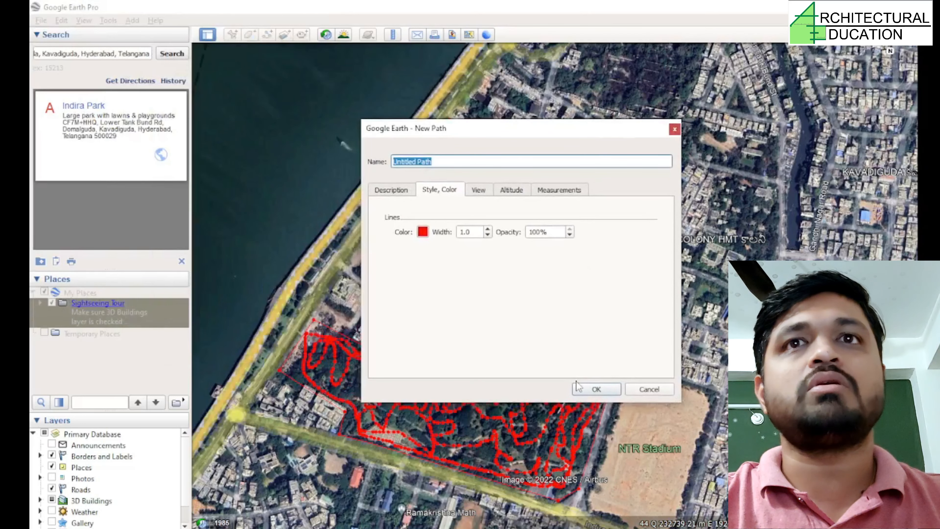
key(Return)
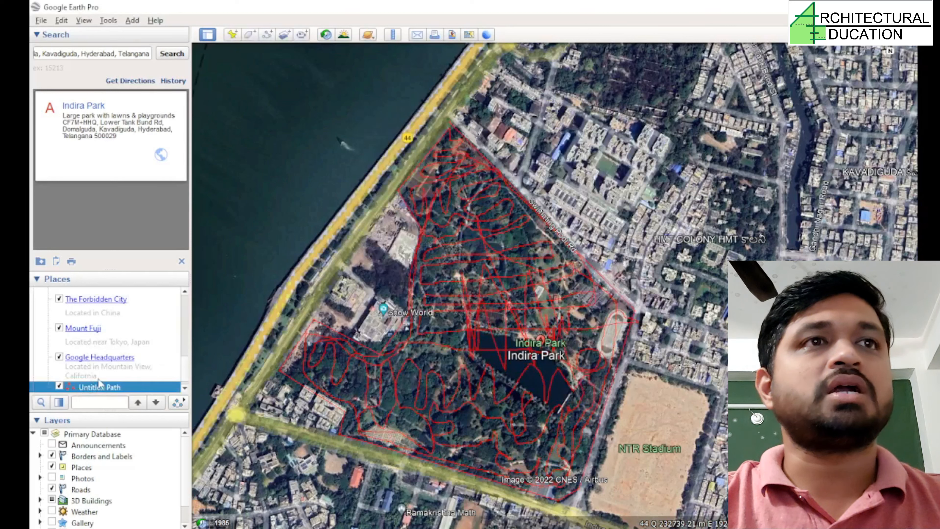
right_click(95, 388)
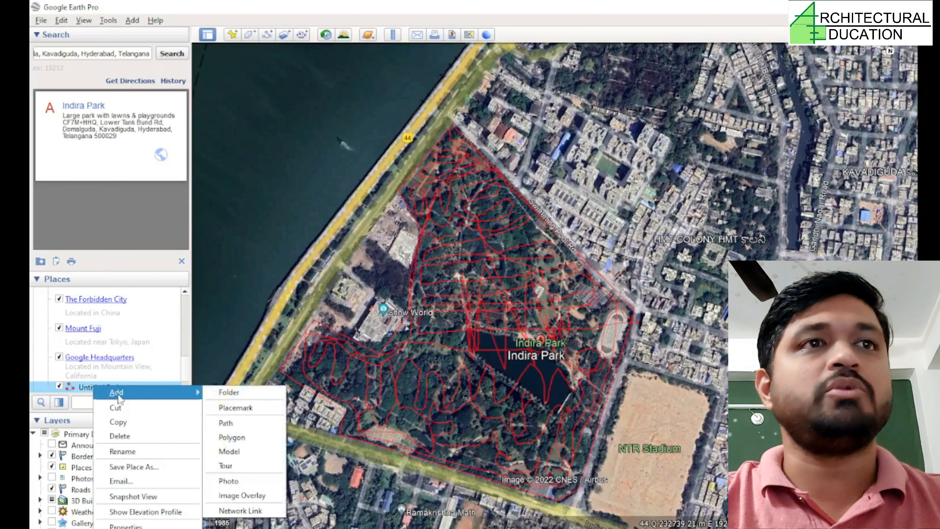
click(124, 451)
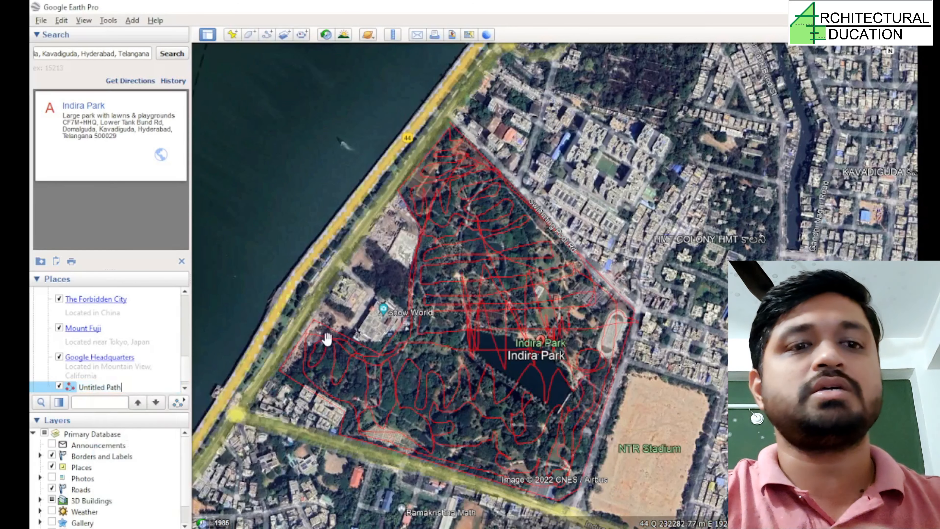
key(BackSpace)
key(BackSpace)
key(BackSpace)
key(BackSpace)
key(BackSpace)
key(BackSpace)
key(BackSpace)
key(BackSpace)
key(BackSpace)
key(BackSpace)
key(BackSpace)
key(BackSpace)
key(BackSpace)
text(Indira Park)
key(Return)
- Start saving the Indira Park path, choosing the KML format and the Desktop as the location
key(ctrl+s)
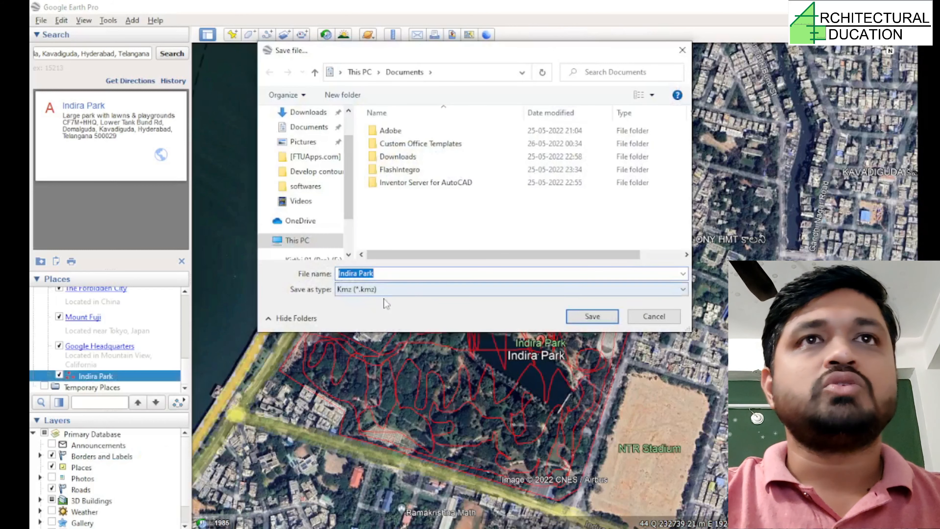
click(410, 292)
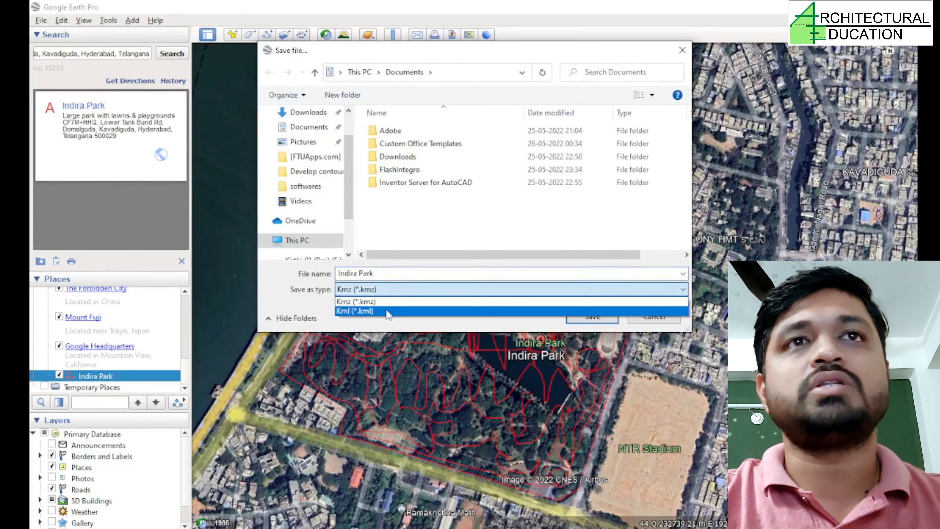
click(387, 311)
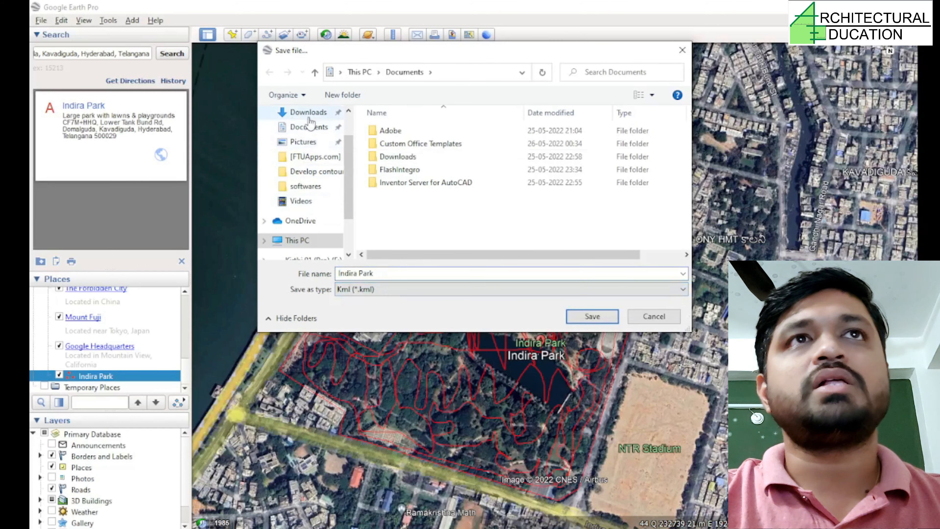
scroll(310, 122, up, 2)
click(303, 137)
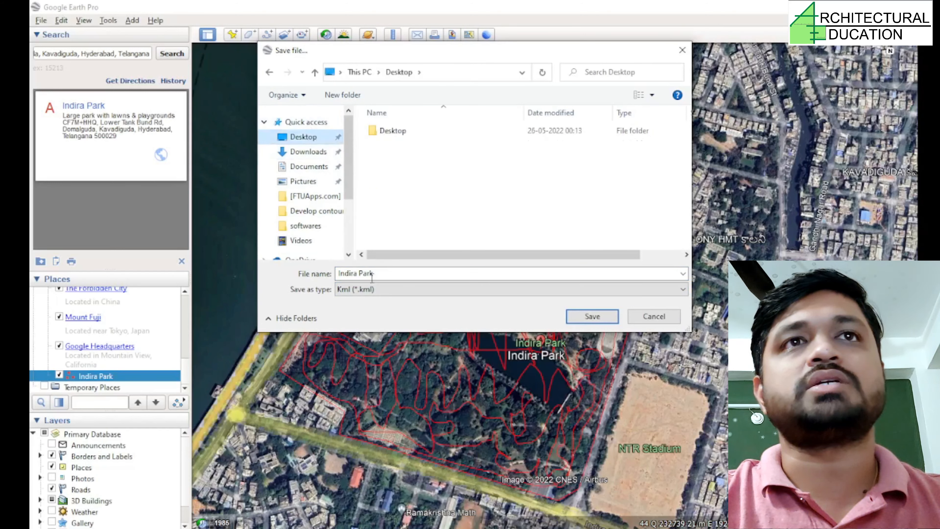
- Create a folder named Indira Park on the Desktop and save the KML file in it
right_click(404, 199)
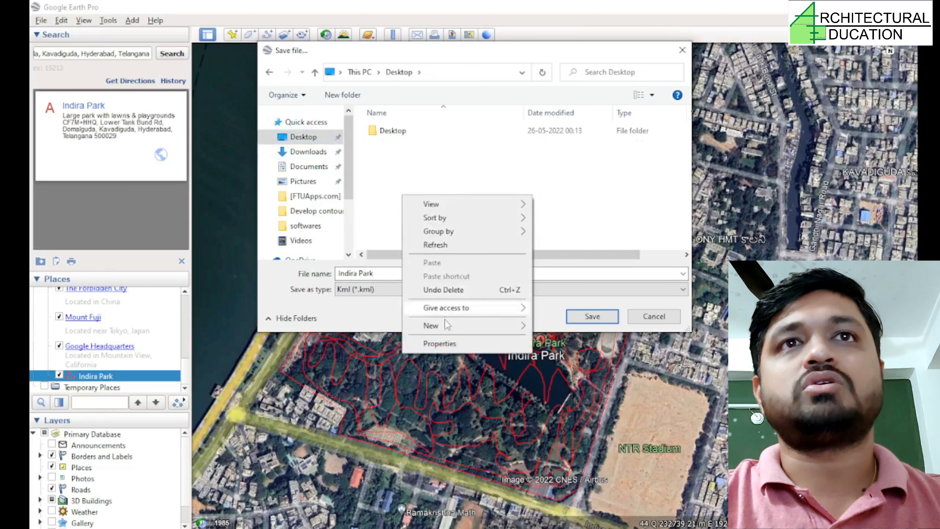
mouse_move(446, 325)
click(599, 327)
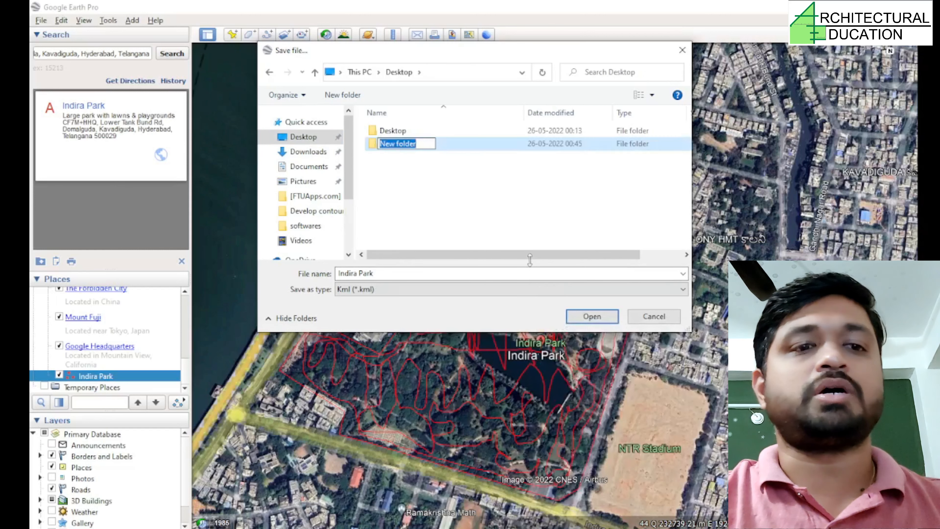
text(Indira Par)
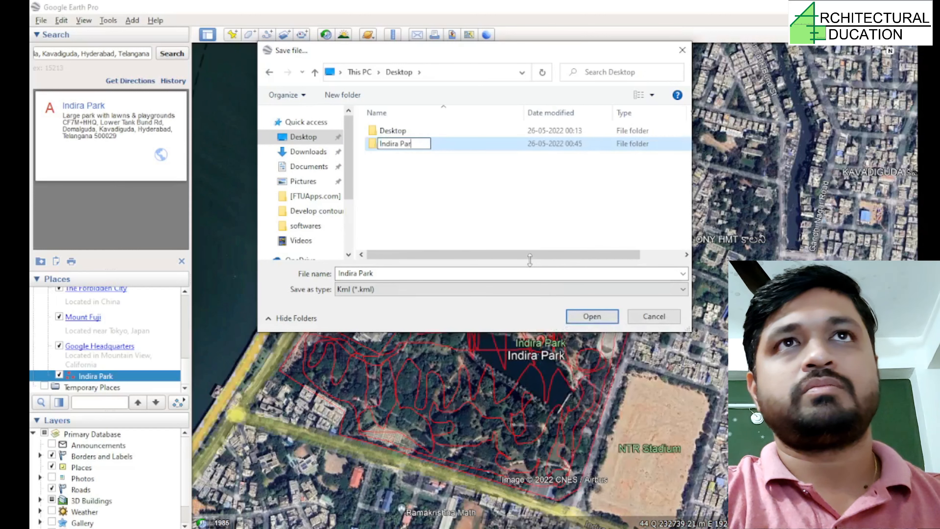
text(k)
key(Return)
key(Return)
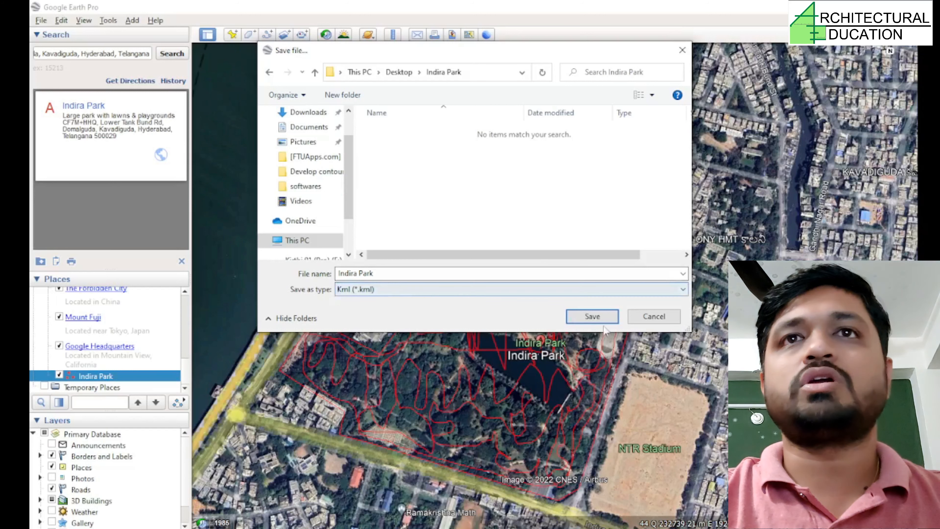
click(600, 318)
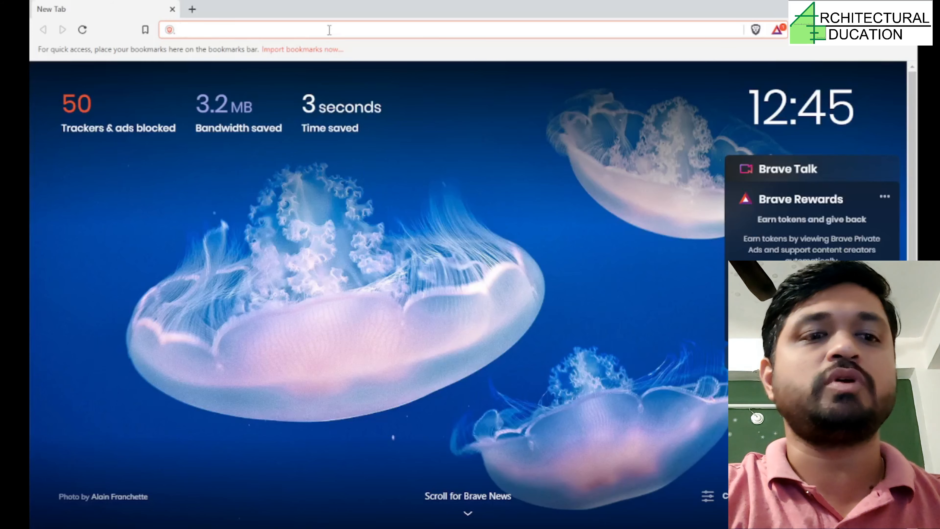
- Switch to the Brave browser, search for gps visualiser and open GPS Visualizer's page on finding missing elevations
text(gps)
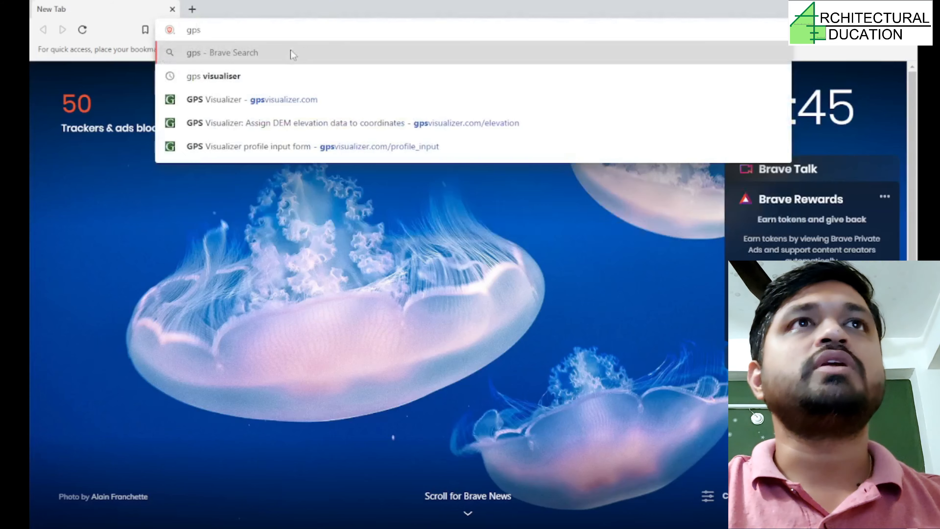
click(265, 76)
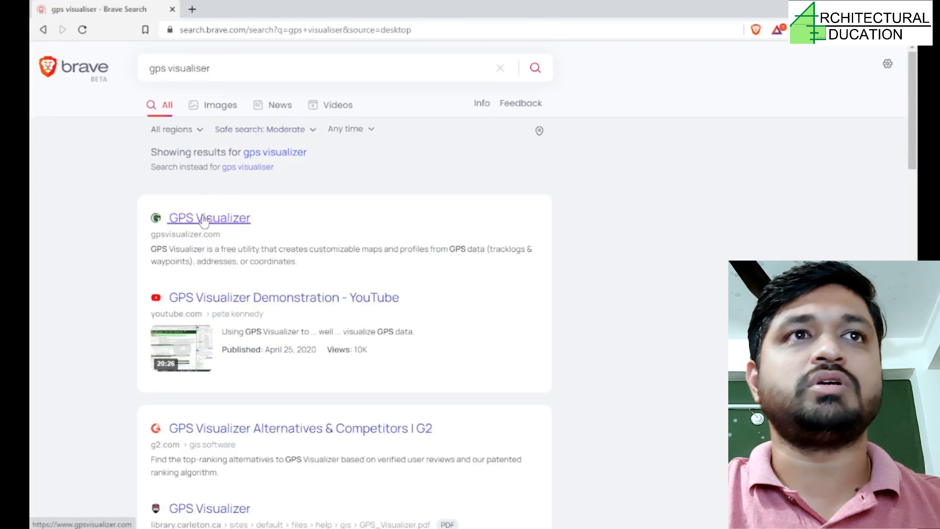
click(205, 219)
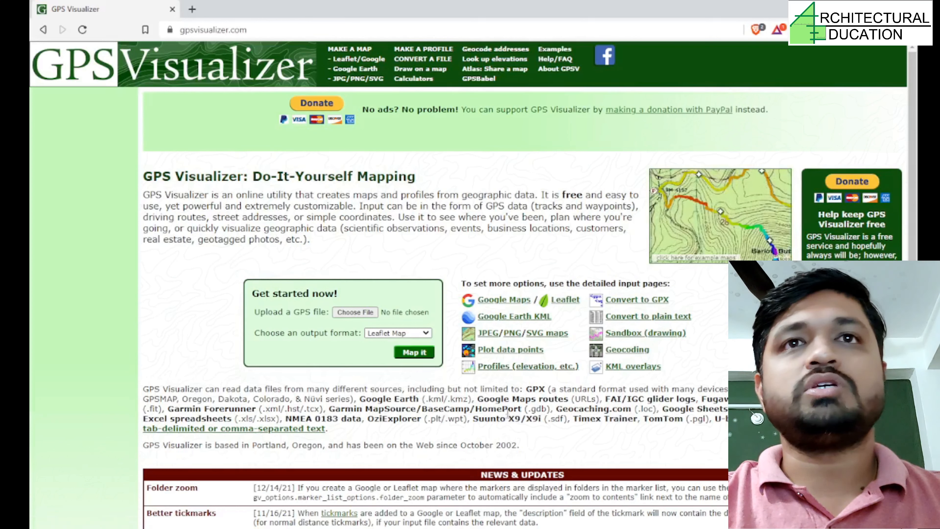
click(506, 368)
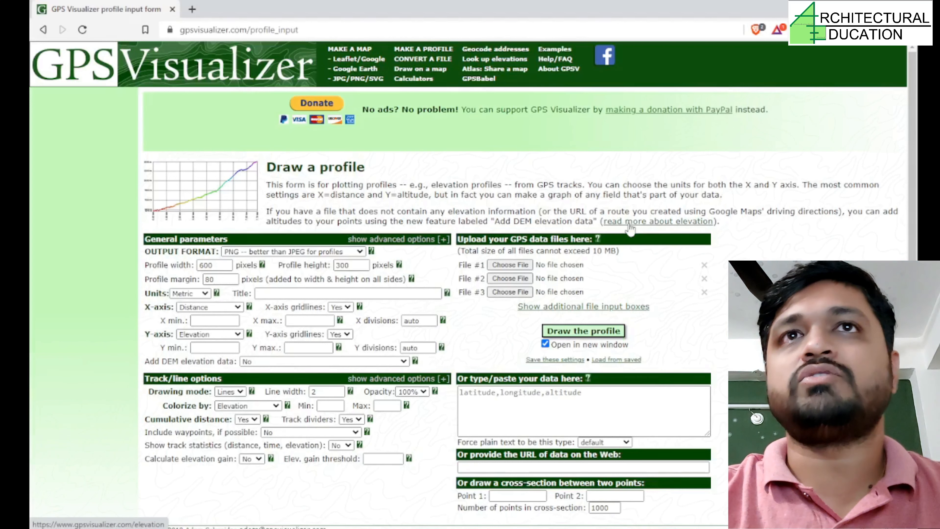
click(629, 224)
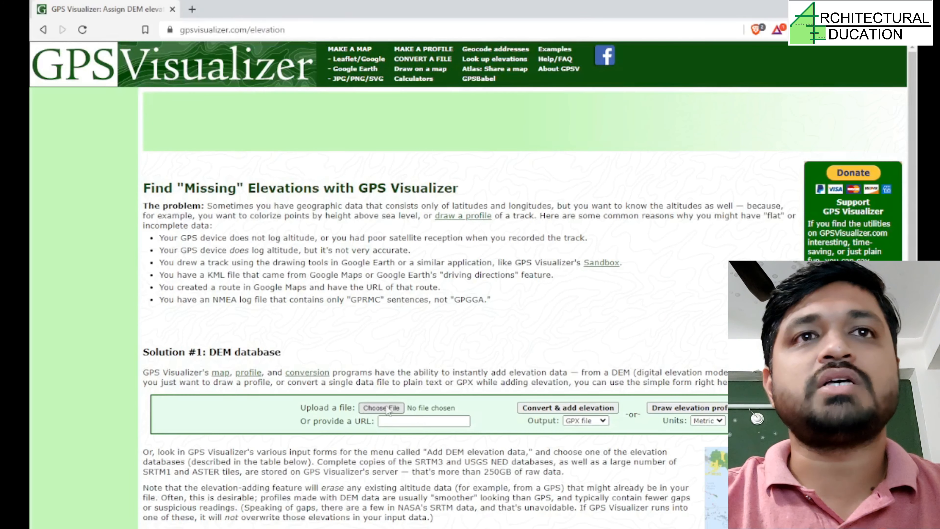
- Select the Indira Park KML file in the Desktop's Indira Park folder for upload to the DEM elevation form
click(402, 408)
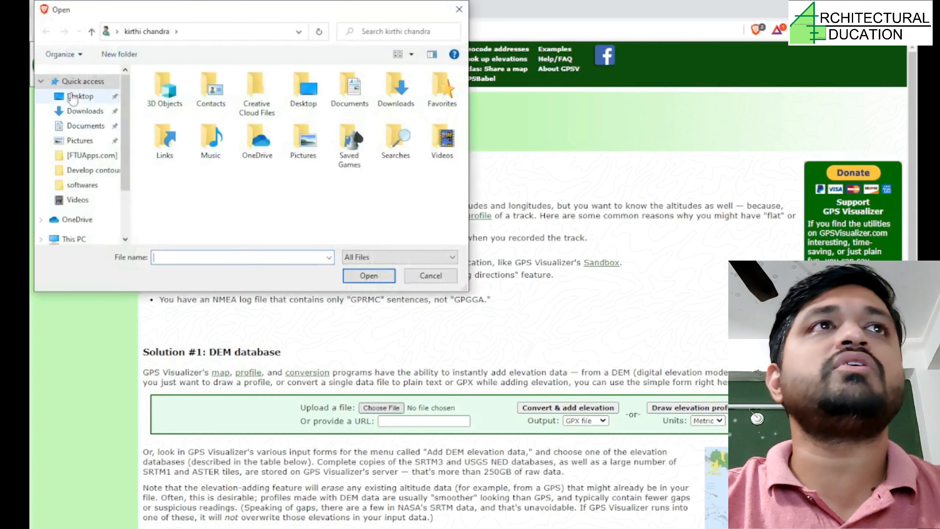
click(81, 96)
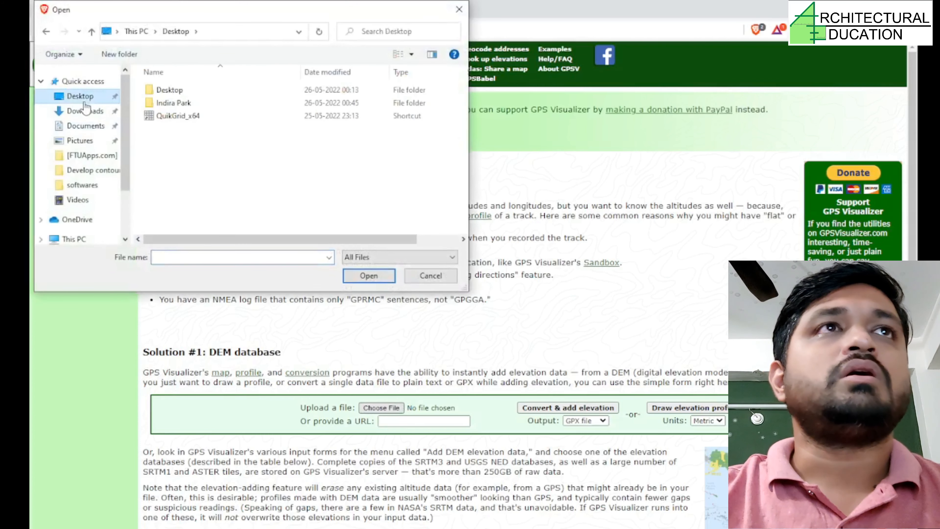
double_click(180, 98)
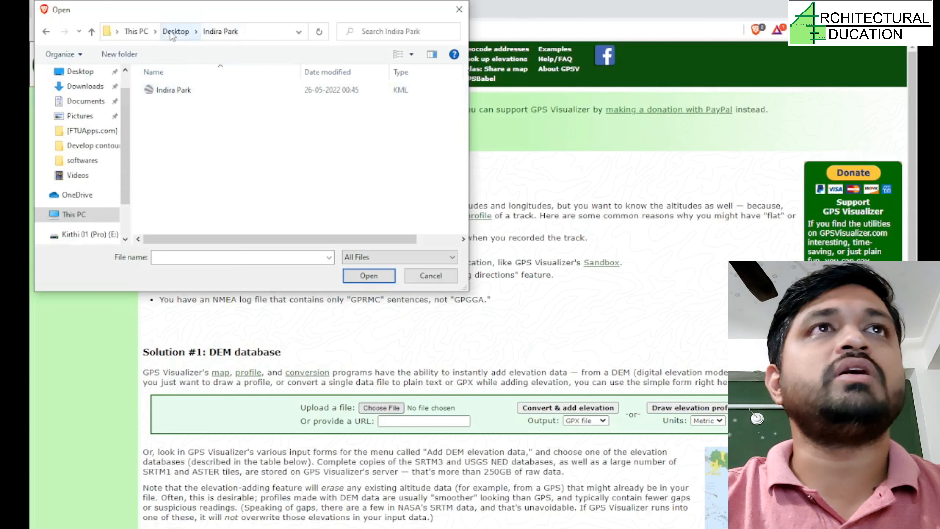
click(191, 91)
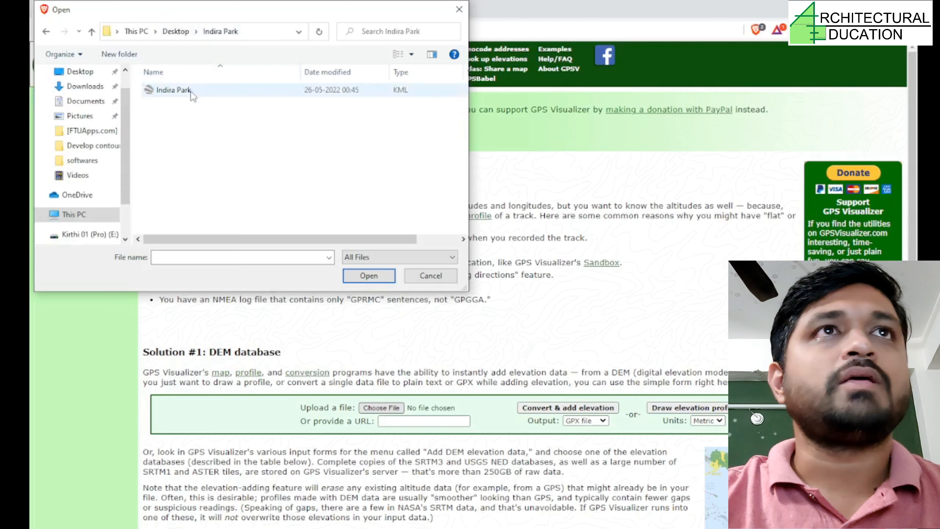
click(374, 277)
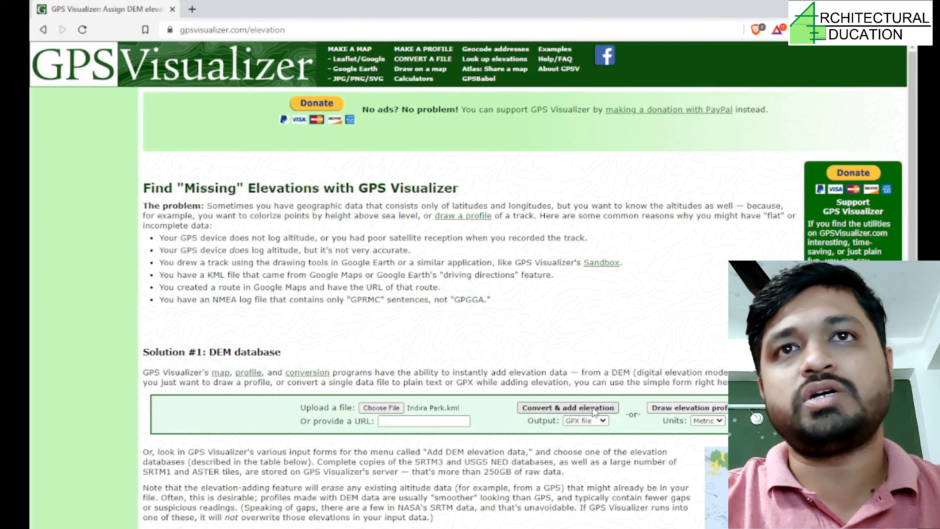
- Convert the uploaded KML file to plain text with elevation data added
click(602, 421)
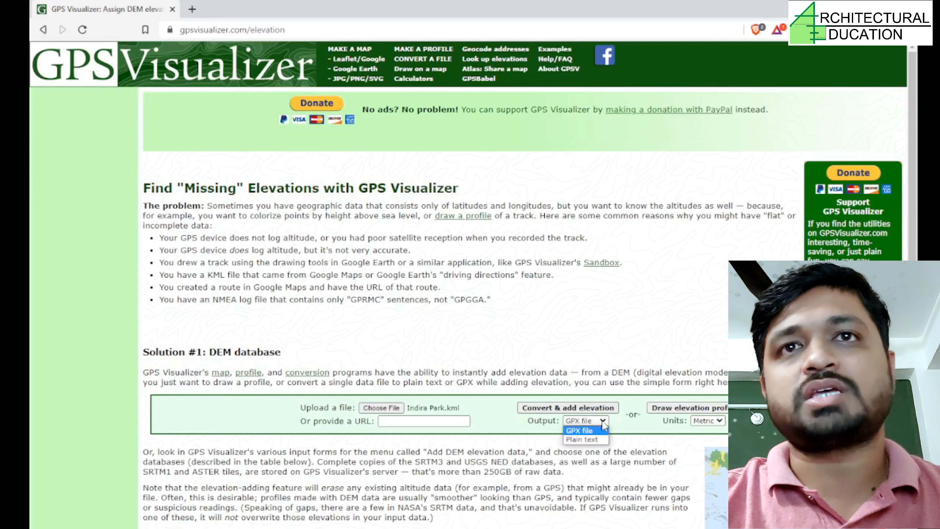
click(583, 439)
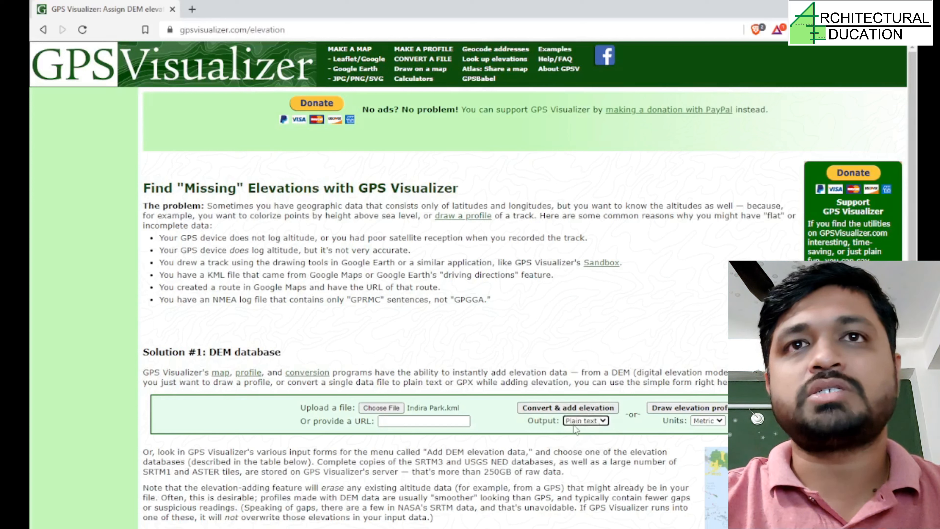
click(558, 409)
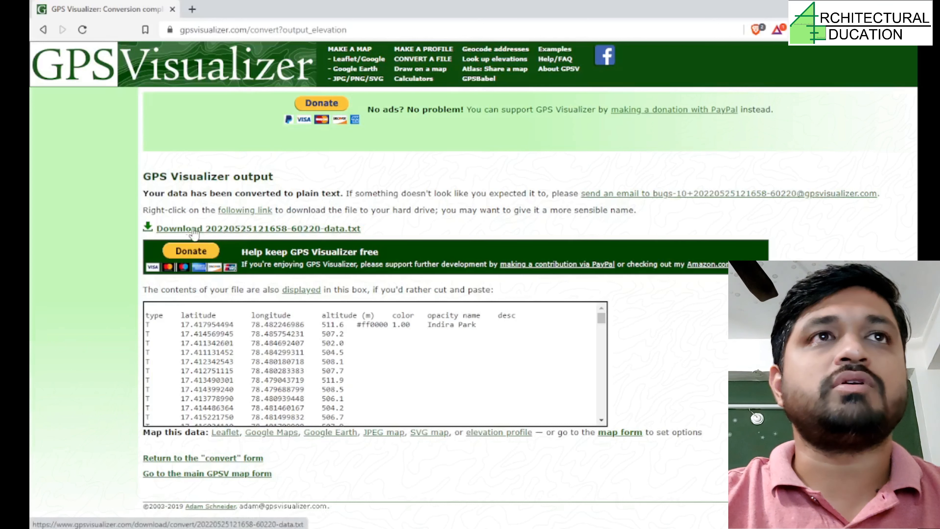
- Download the converted text file under its suggested name into the Indira Park folder on the Desktop
click(202, 232)
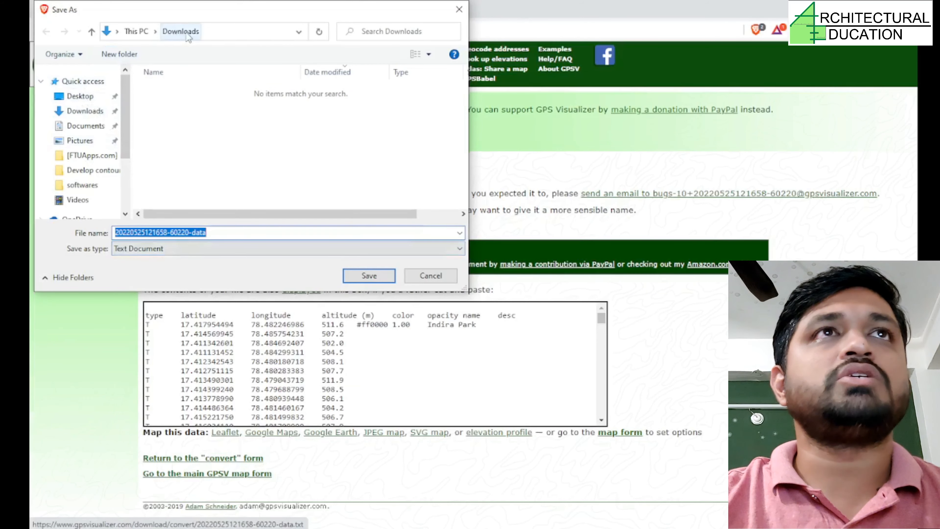
click(86, 100)
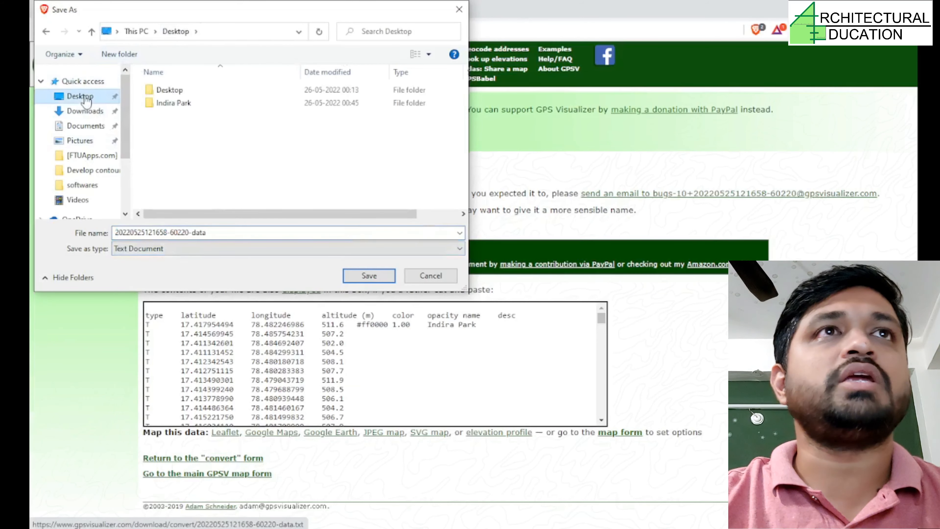
double_click(180, 105)
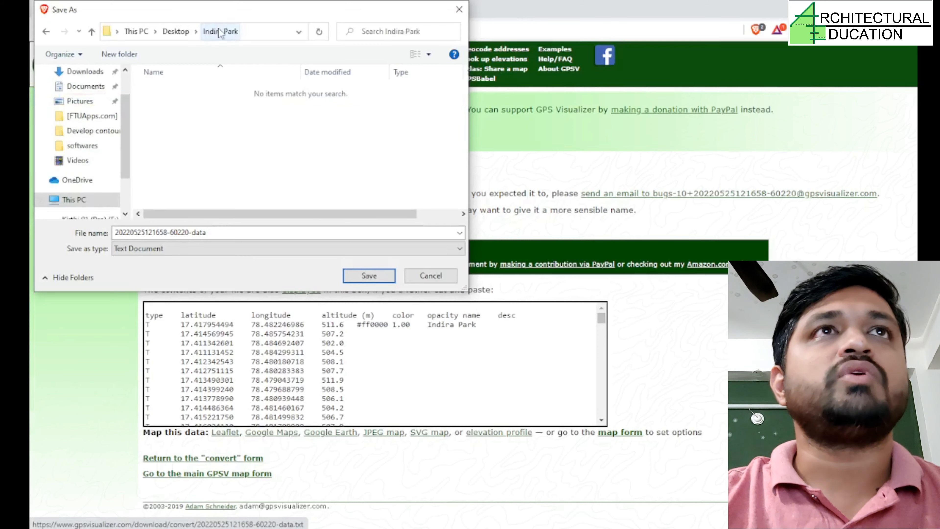
click(356, 278)
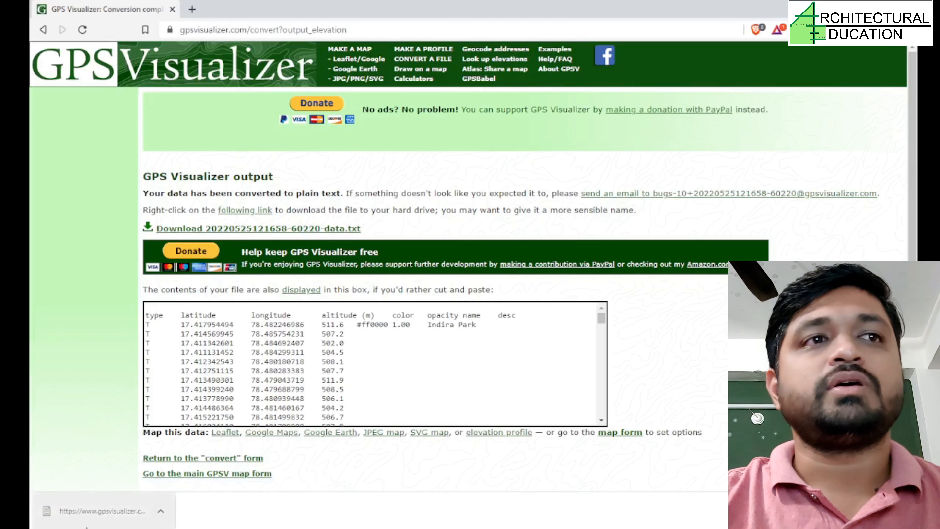
- Switch to Excel and create a blank workbook
click(39, 527)
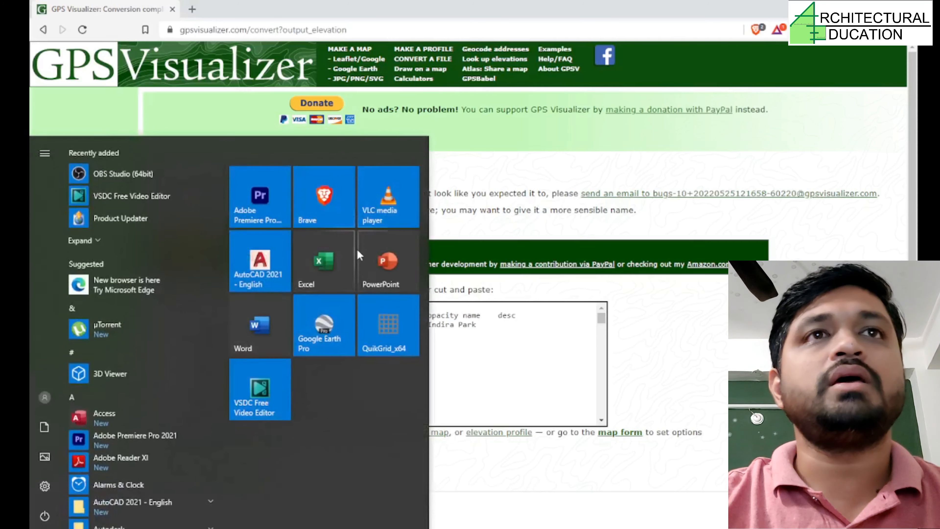
click(322, 265)
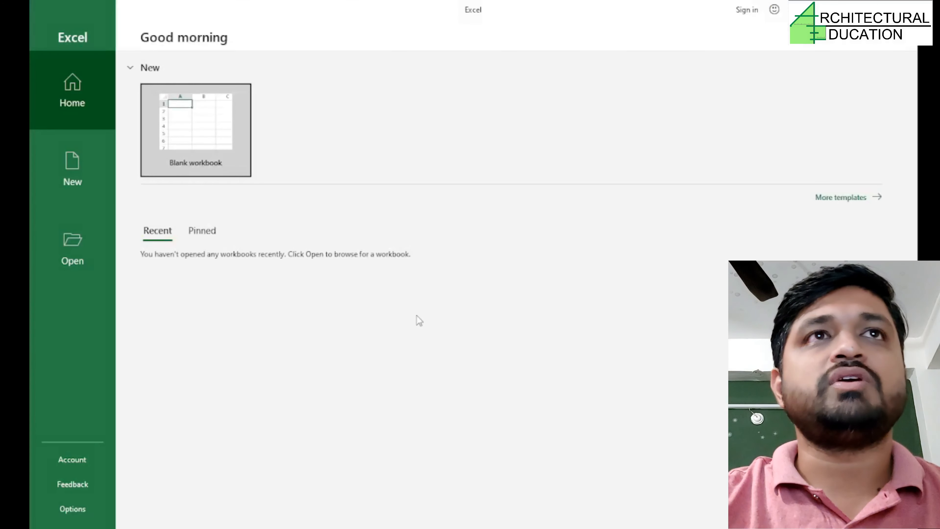
click(232, 171)
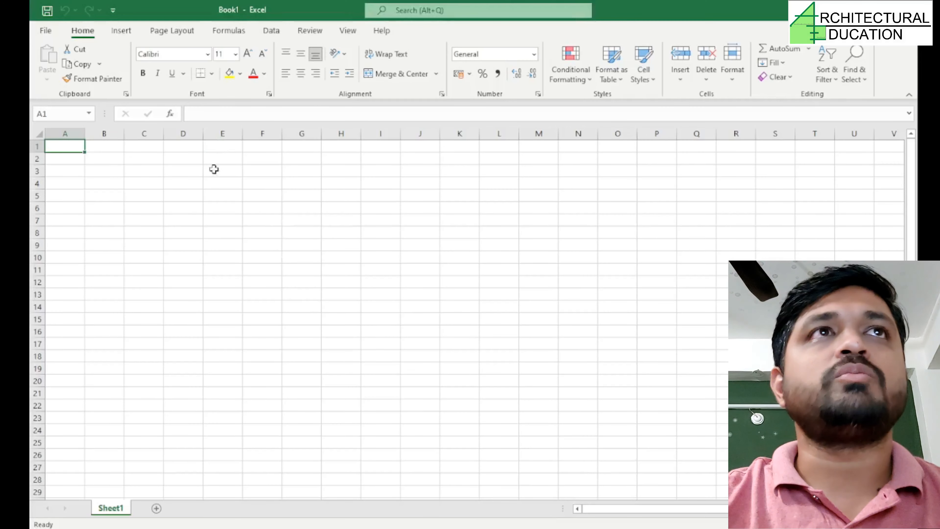
click(46, 33)
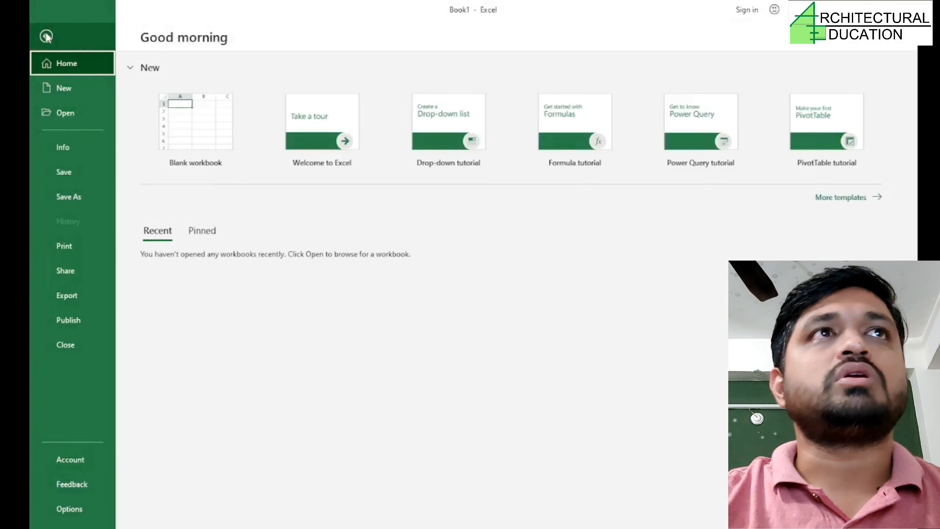
click(76, 122)
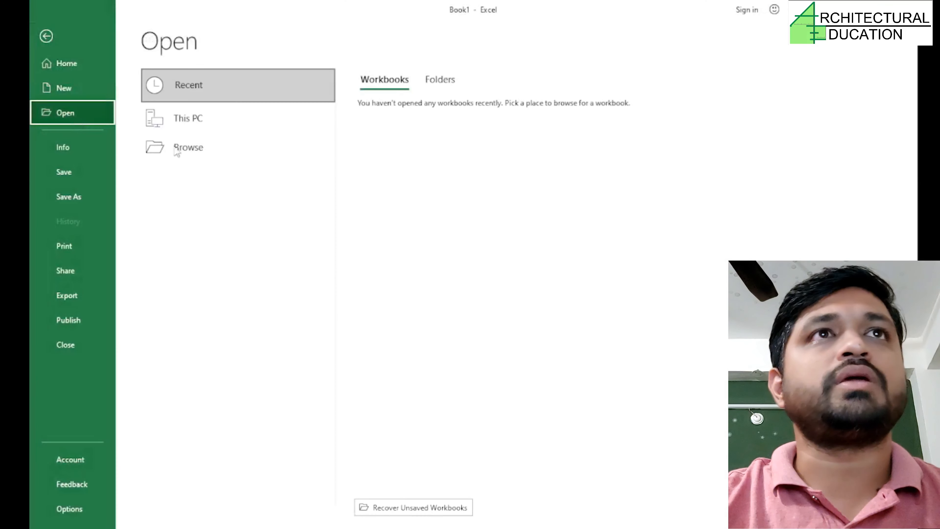
click(249, 129)
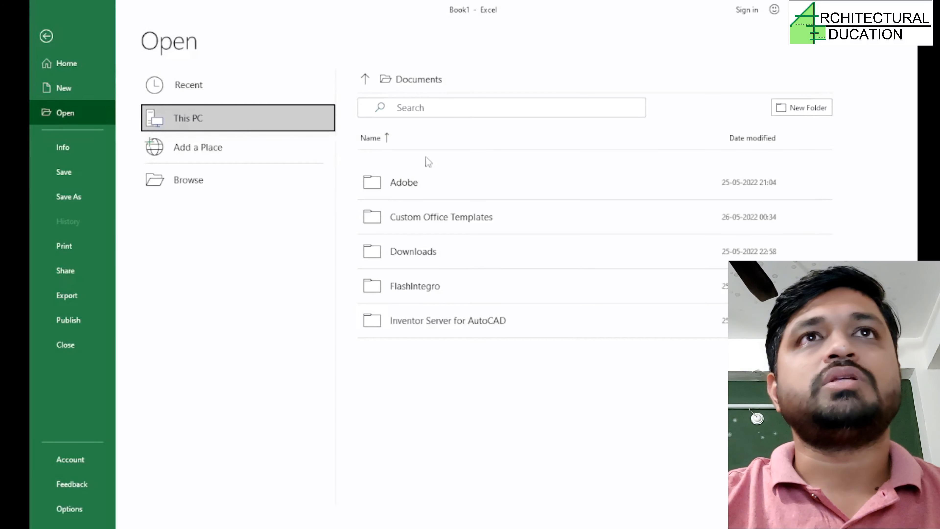
click(452, 82)
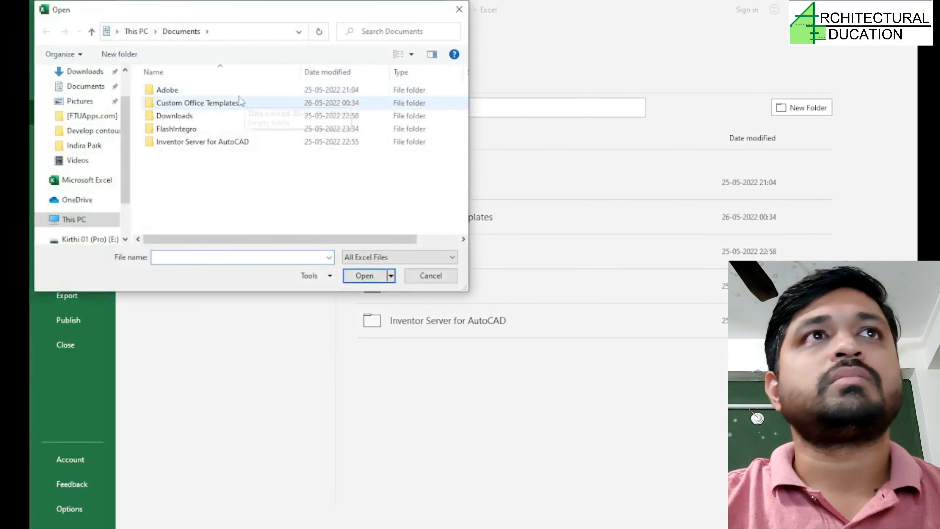
scroll(79, 92, up, 1)
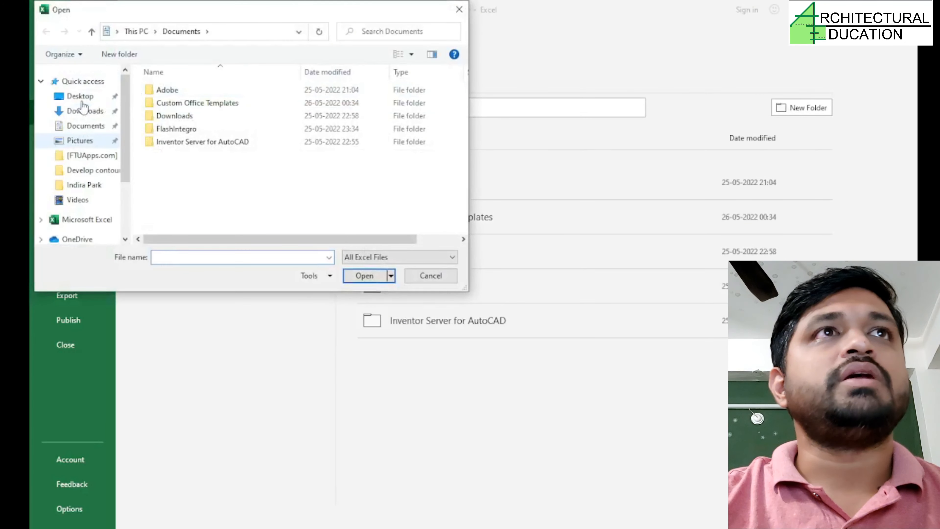
click(100, 96)
double_click(186, 104)
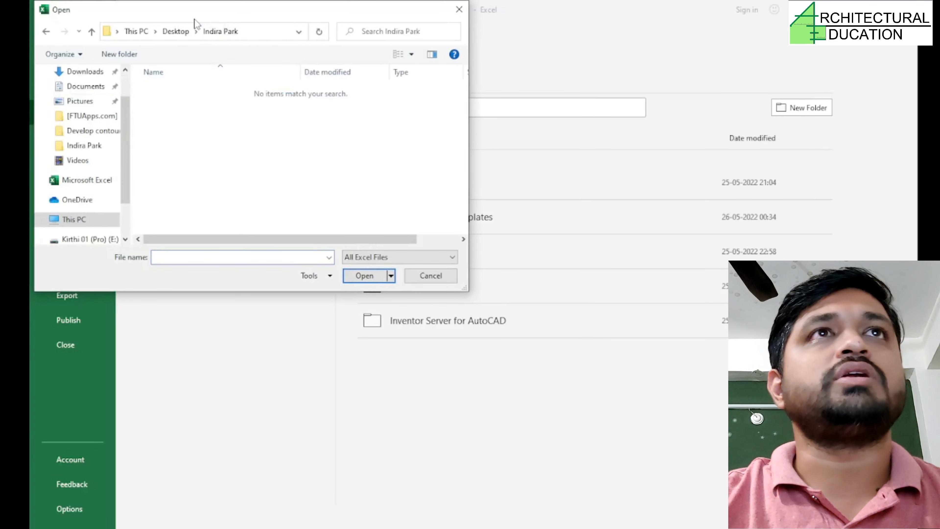
click(370, 257)
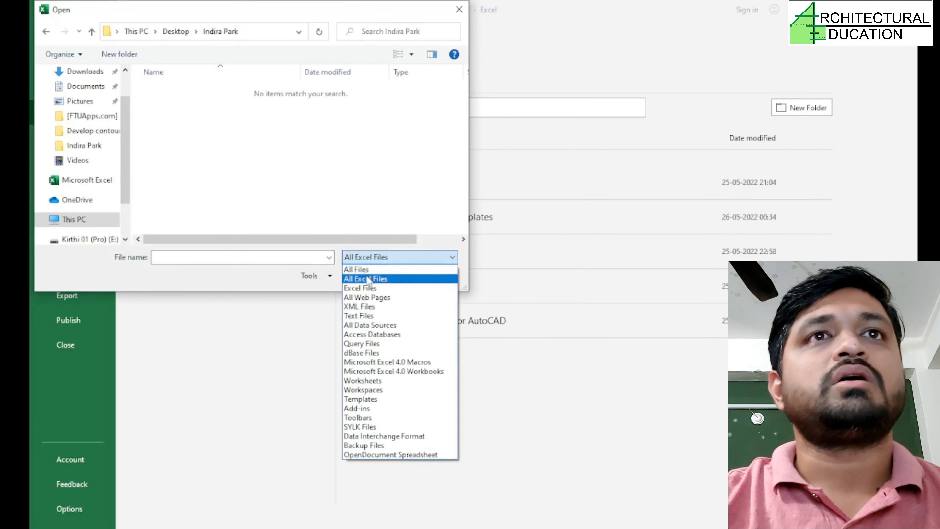
click(366, 270)
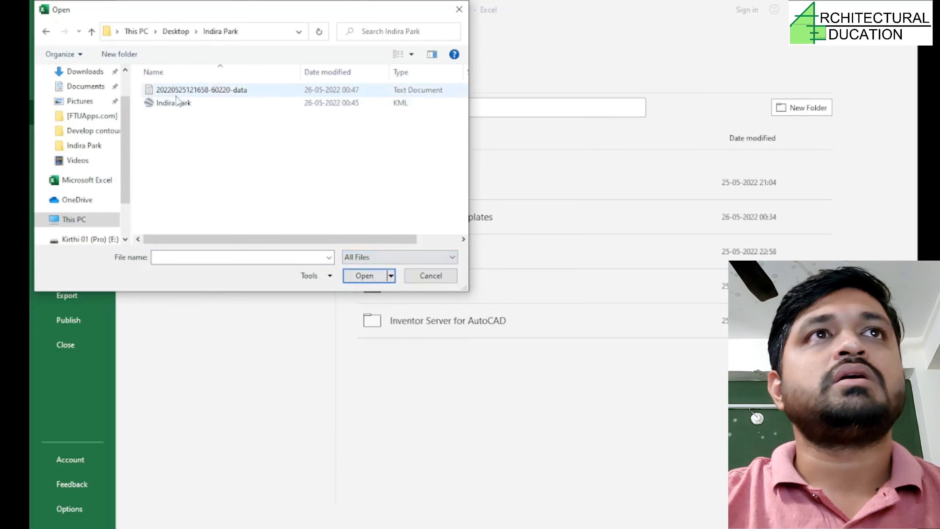
click(199, 91)
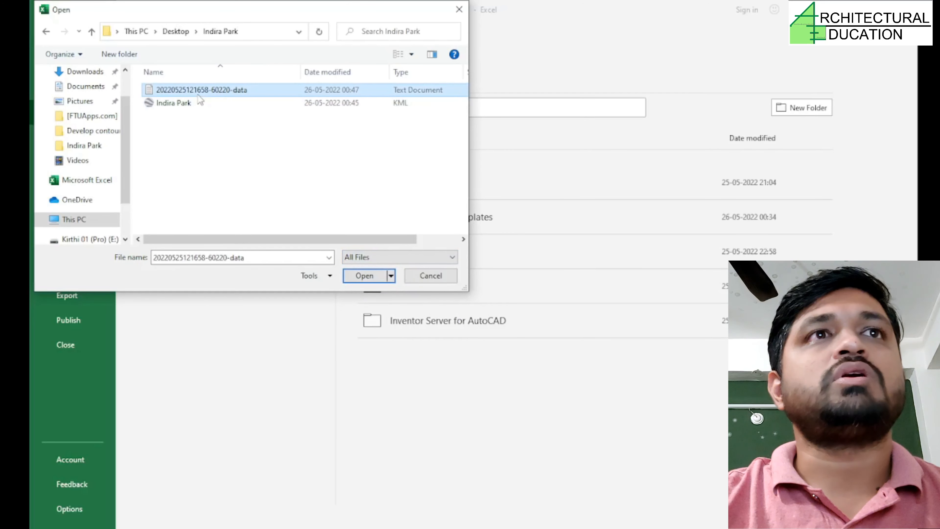
click(346, 278)
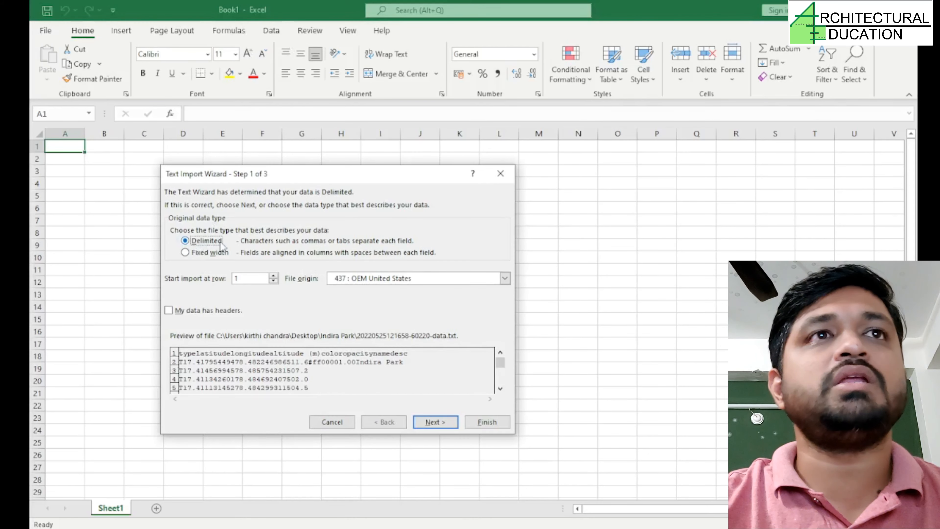
- Import the text file as delimited data with Tab as the delimiter and the General column format
click(435, 422)
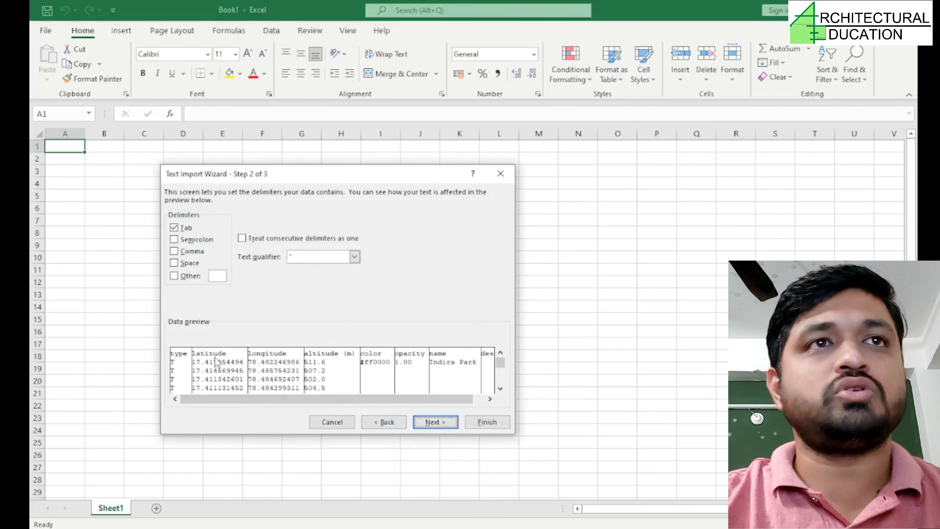
click(435, 423)
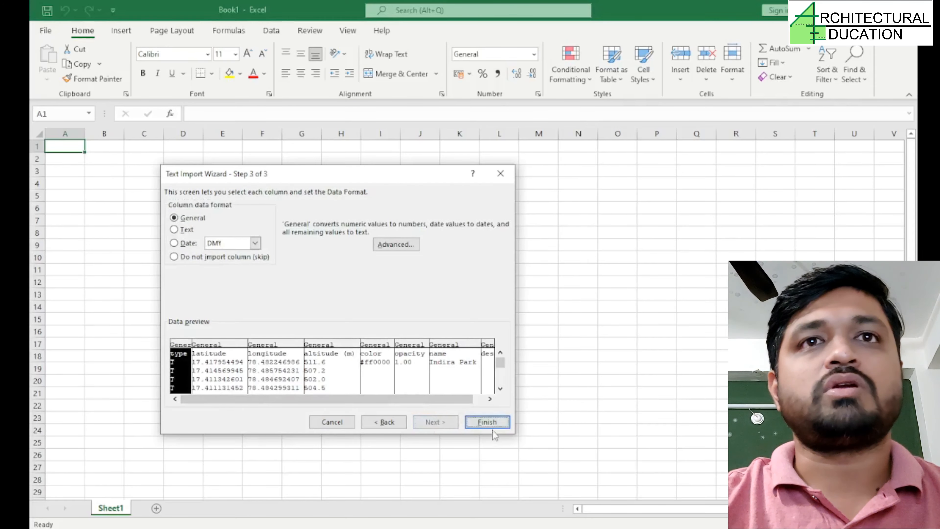
click(487, 422)
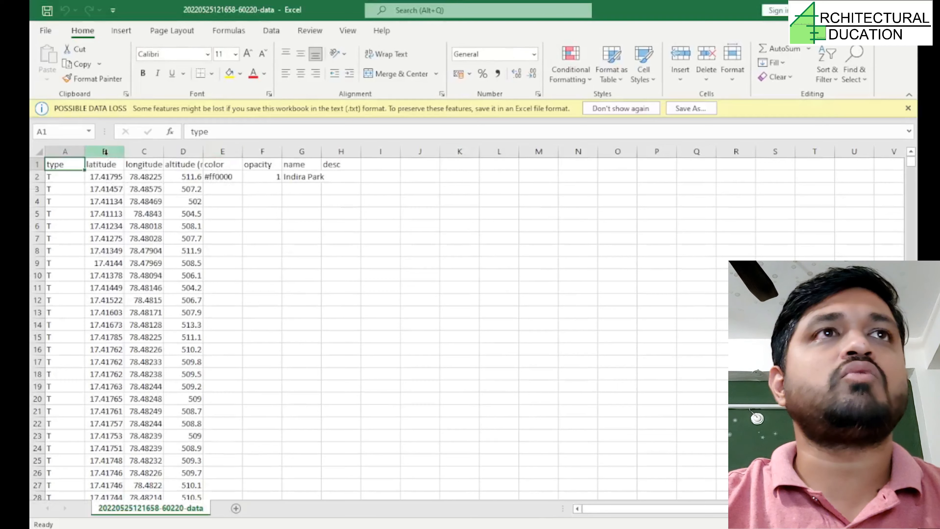
- Delete the color, opacity, name and desc columns and the type column, keeping only latitude, longitude and altitude
drag(105, 151, 330, 146)
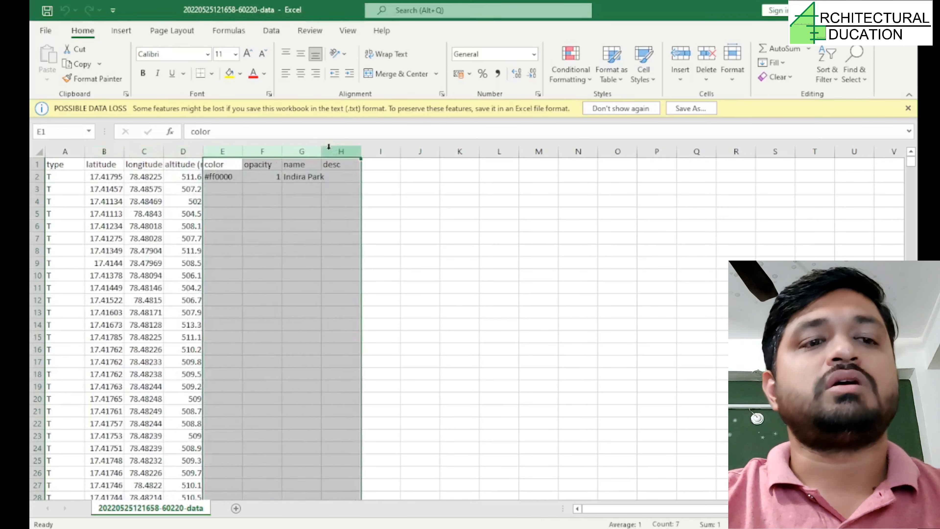
right_click(329, 148)
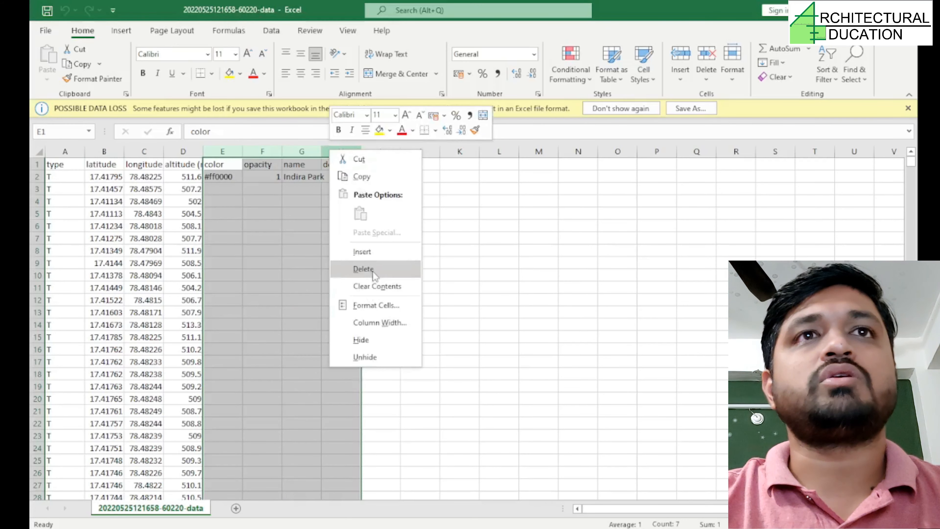
click(371, 270)
click(60, 153)
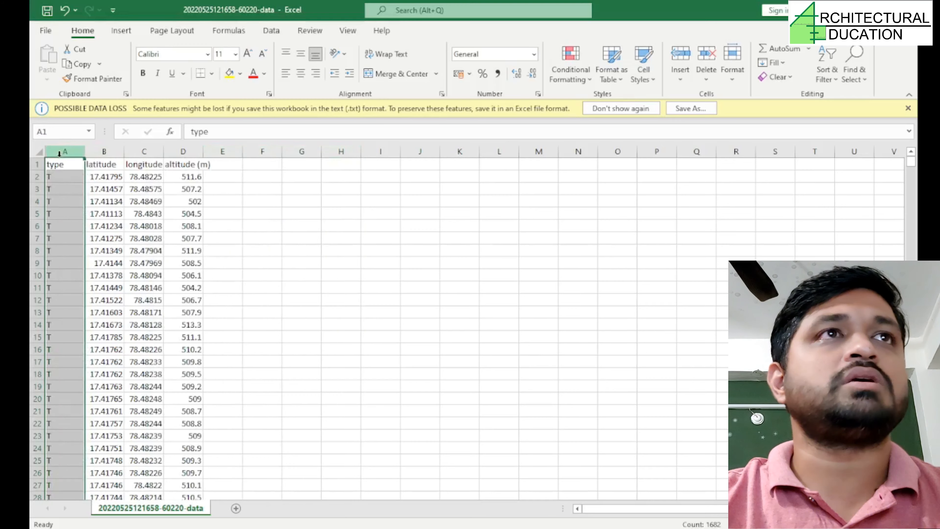
right_click(60, 155)
click(102, 277)
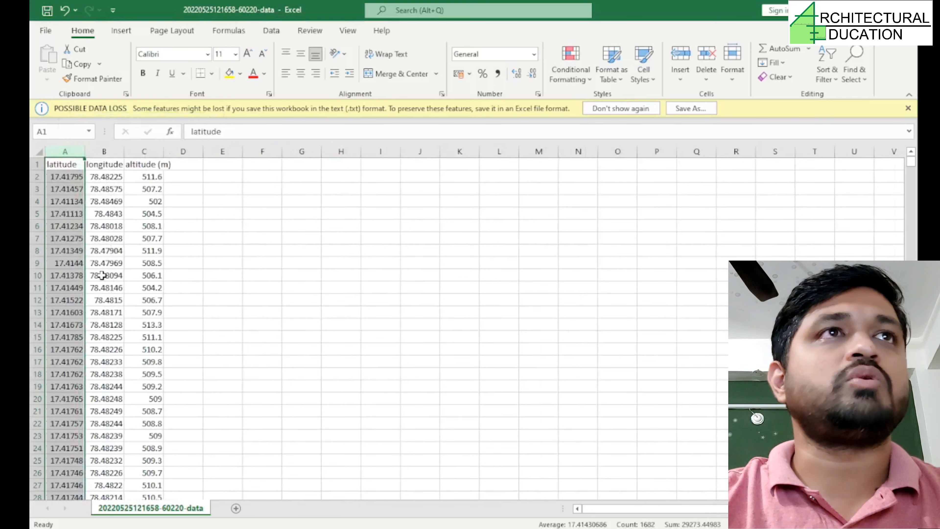
- Move the latitude column between the longitude and altitude columns by cutting it and inserting the cut cells
click(70, 163)
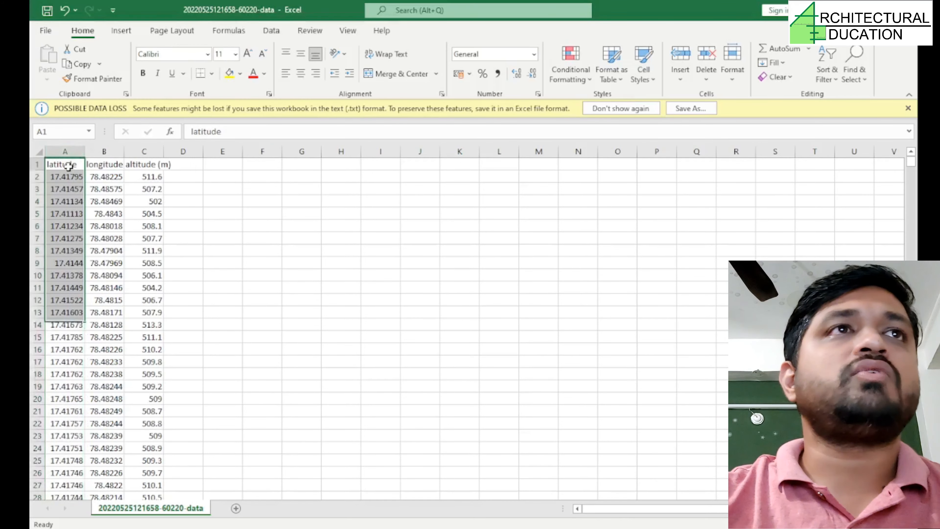
click(72, 150)
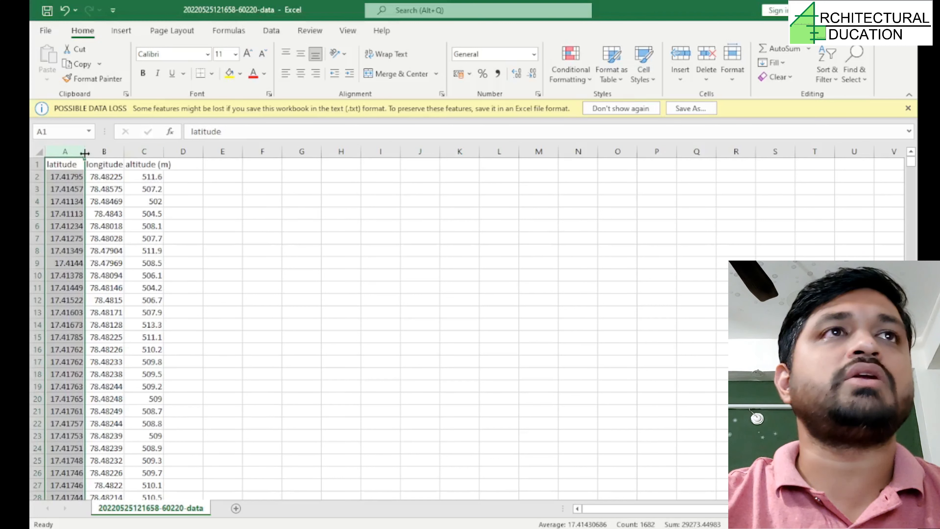
right_click(65, 148)
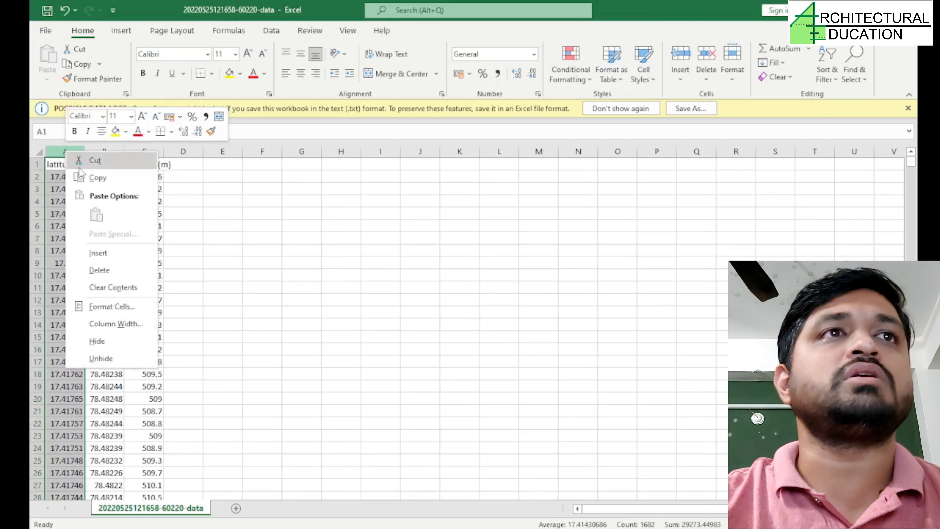
click(101, 164)
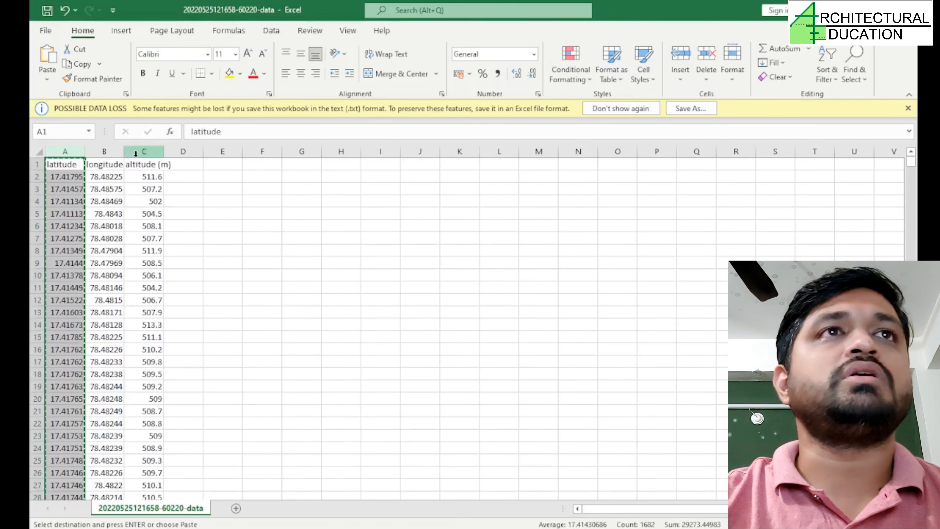
click(142, 150)
right_click(141, 150)
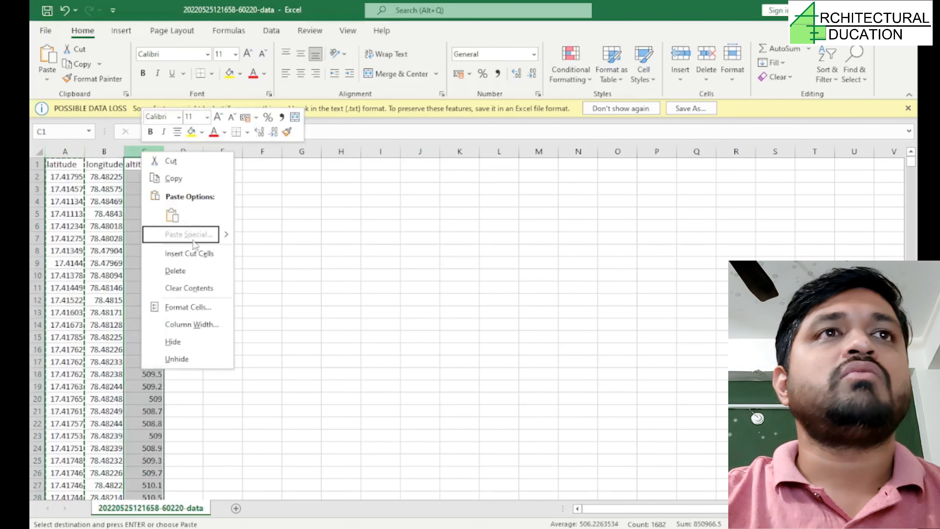
click(188, 252)
- Delete the header row containing the longitude, latitude and altitude labels
click(65, 165)
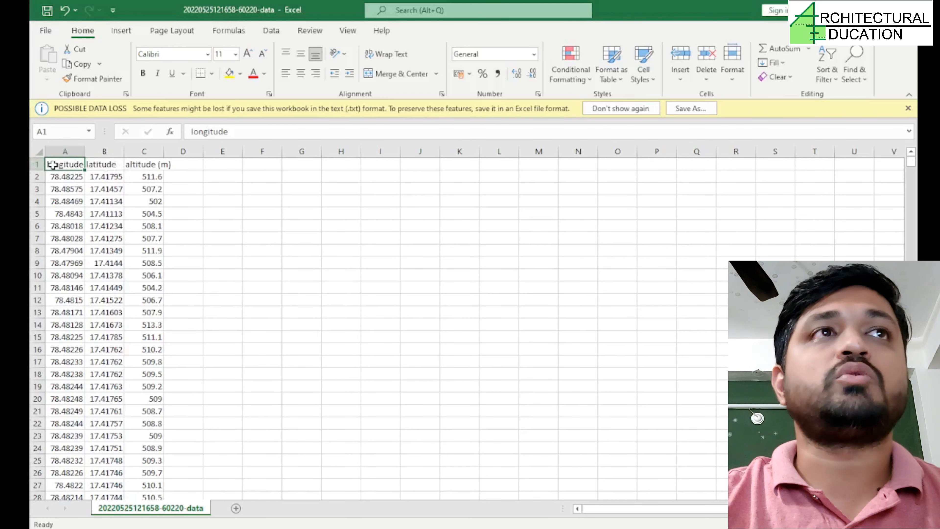
click(36, 164)
right_click(37, 166)
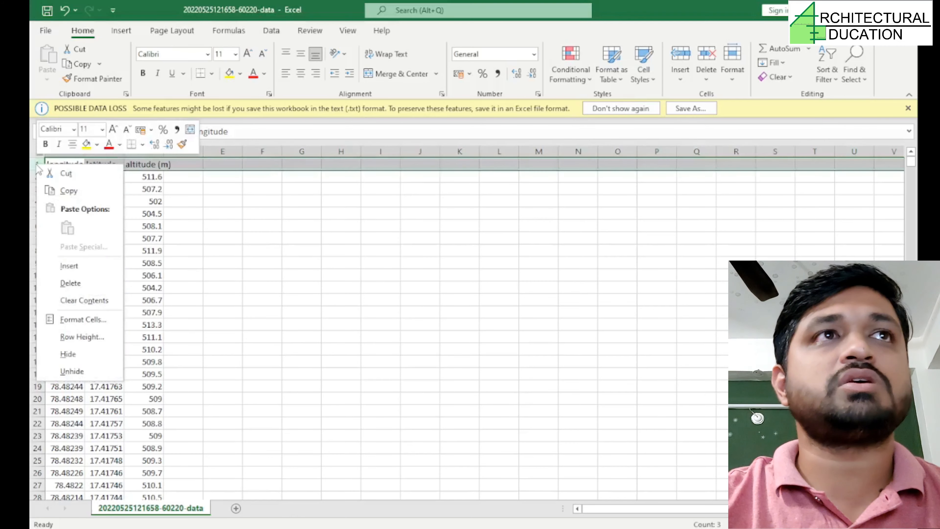
click(72, 284)
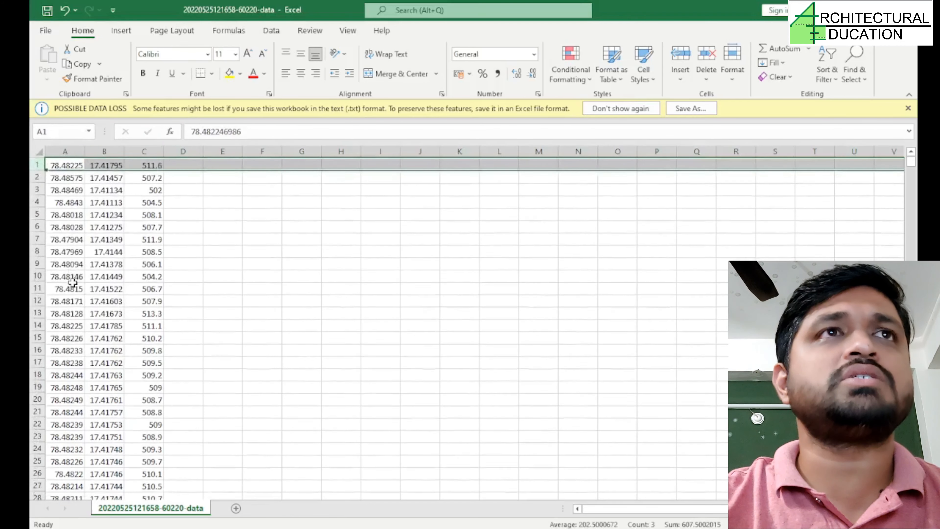
click(75, 186)
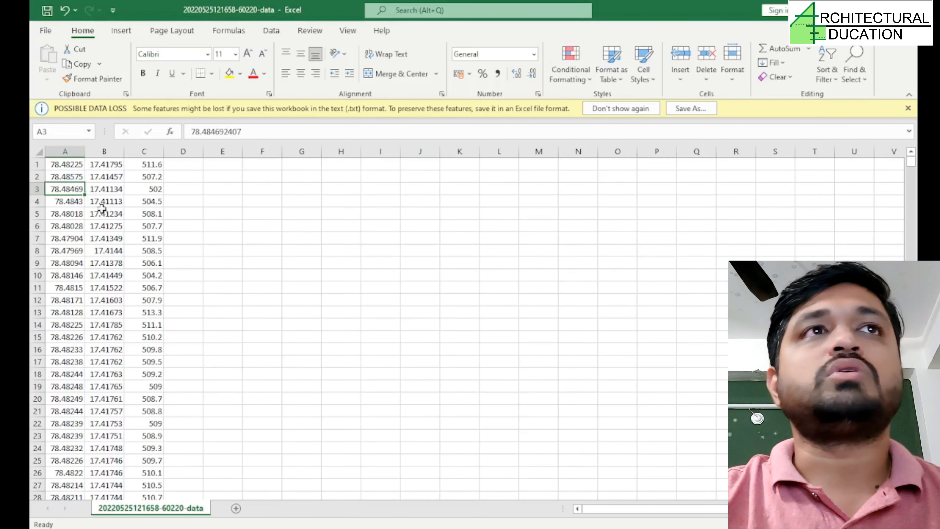
- Save a copy of the data in the Indira Park folder as CSV (Comma delimited), keeping the file name
click(43, 31)
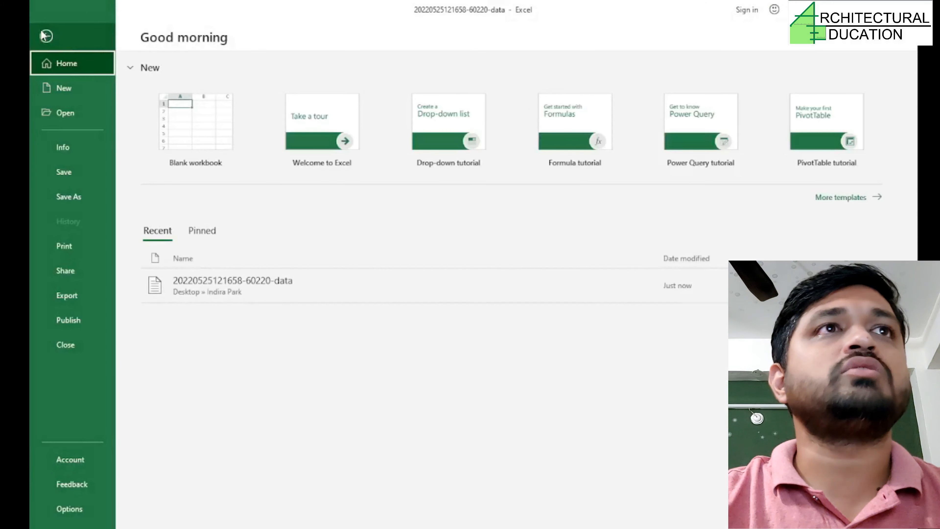
click(71, 195)
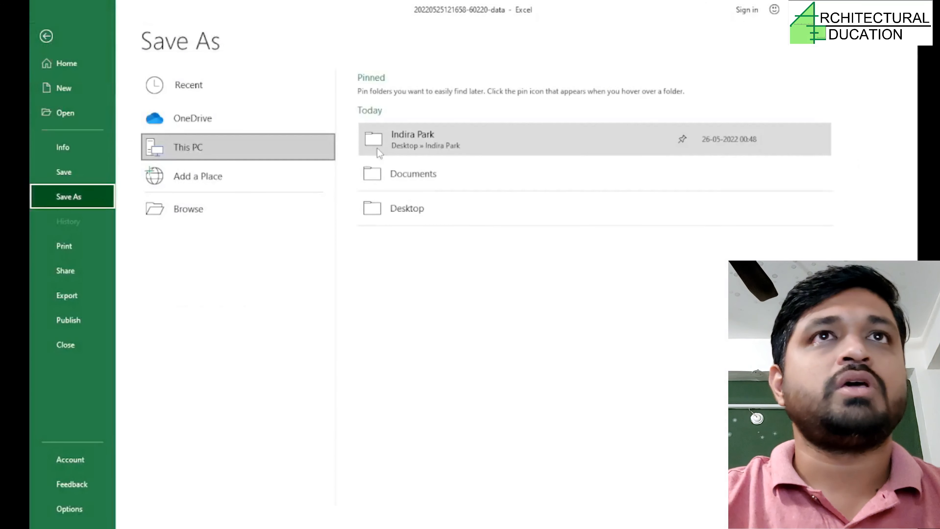
click(402, 135)
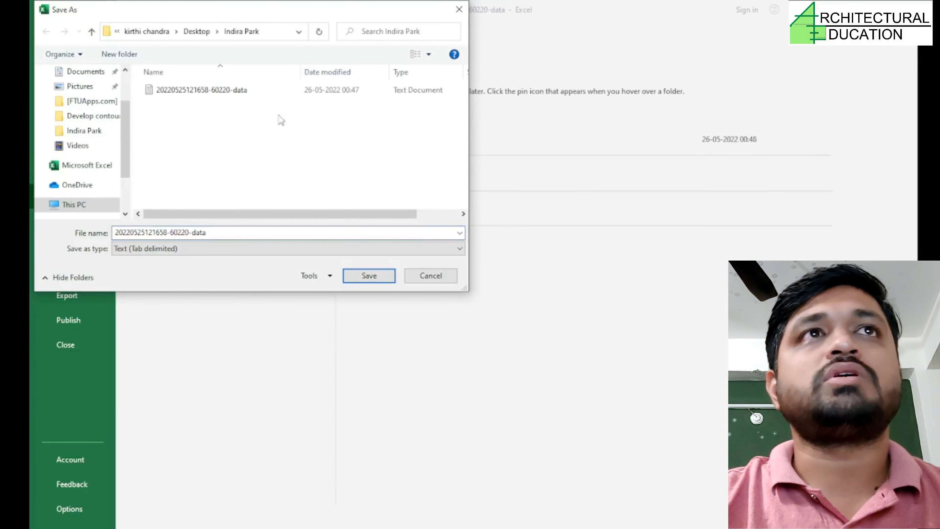
click(216, 249)
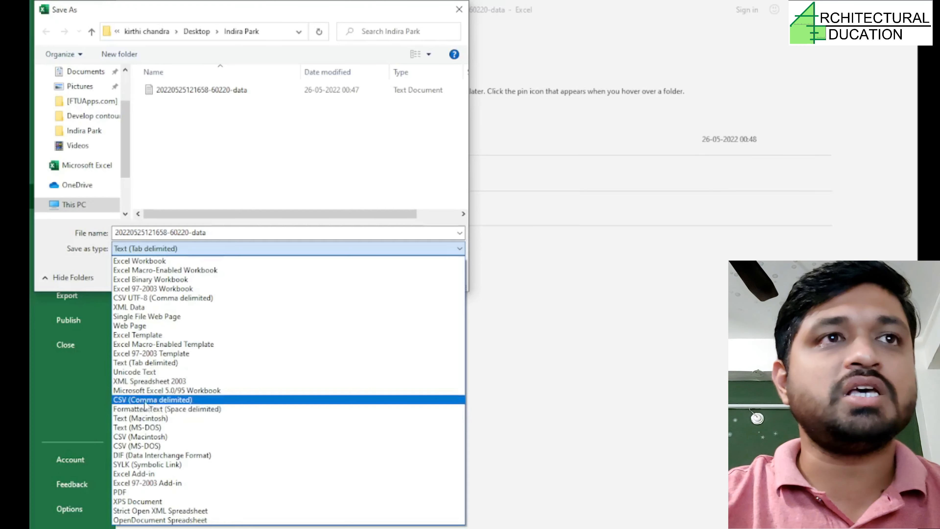
click(152, 402)
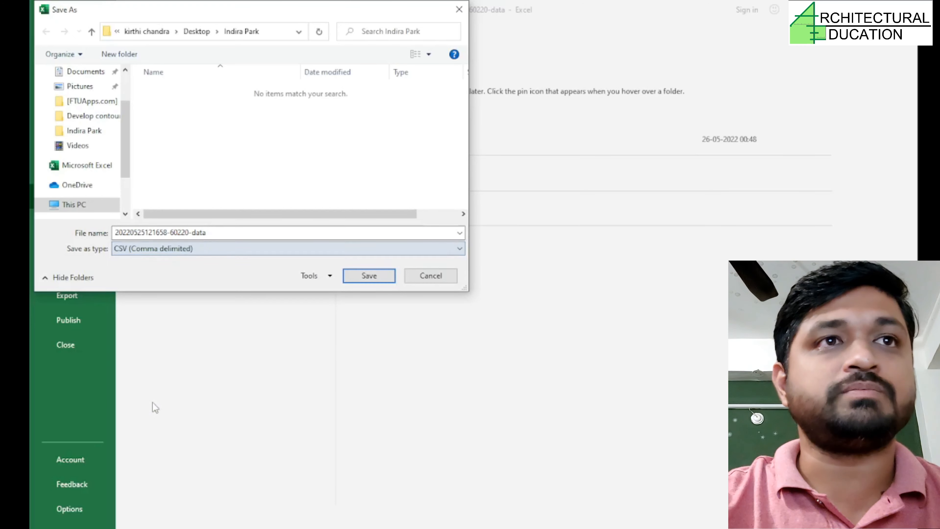
click(383, 278)
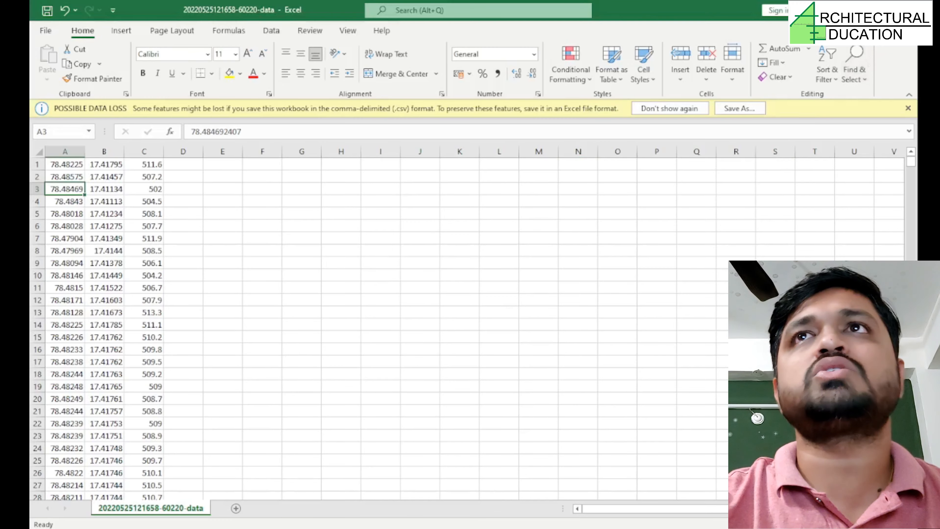
key(ctrl+n)
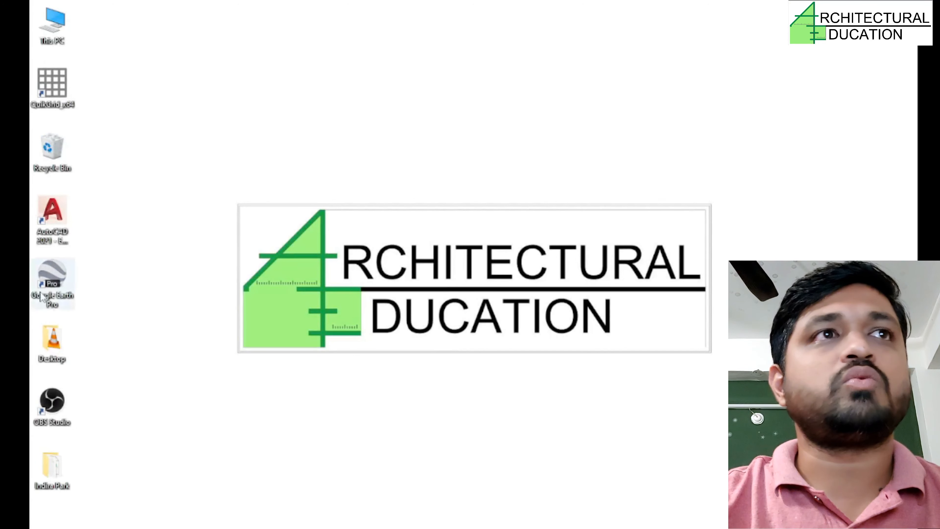
double_click(54, 89)
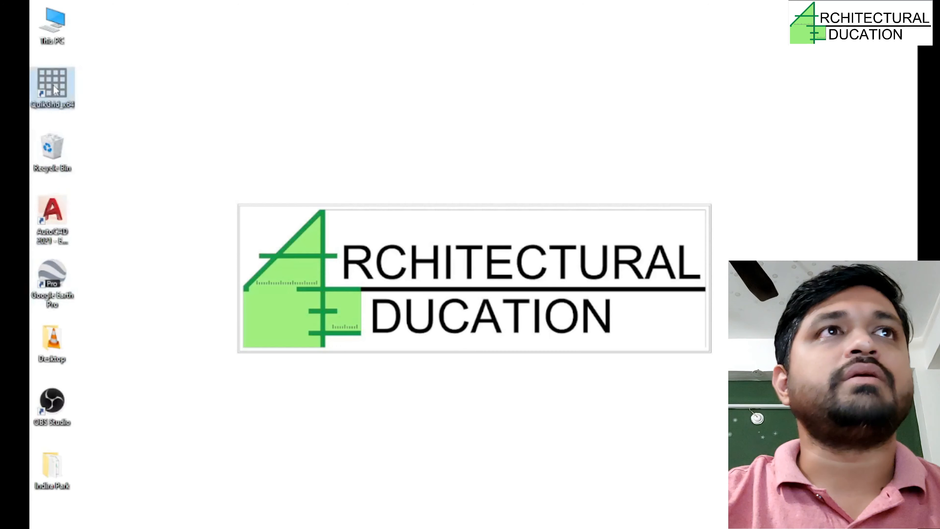
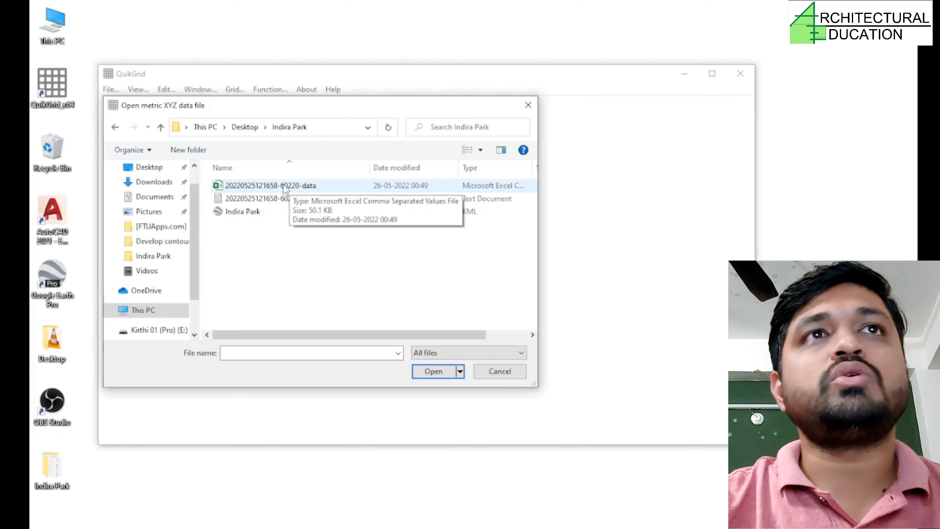
click(285, 185)
click(431, 371)
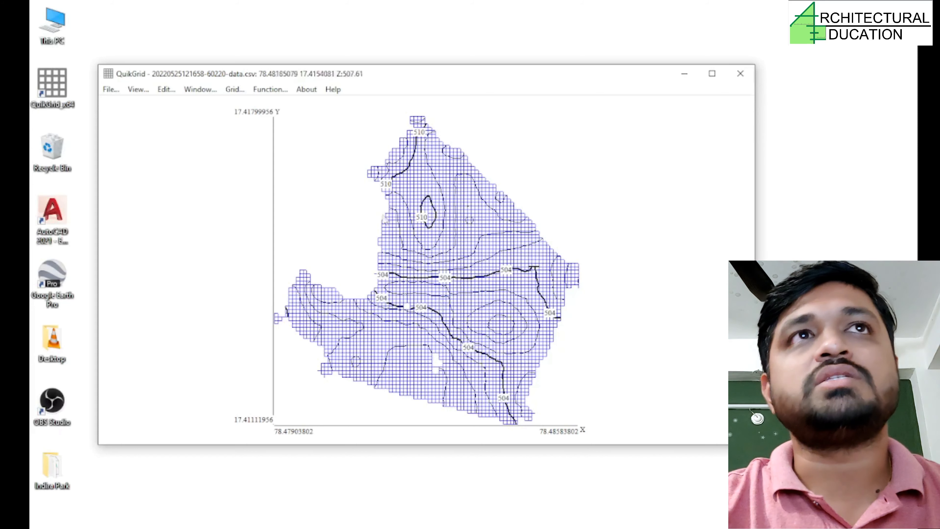
- Set the colour of the grid lines to light green
click(200, 89)
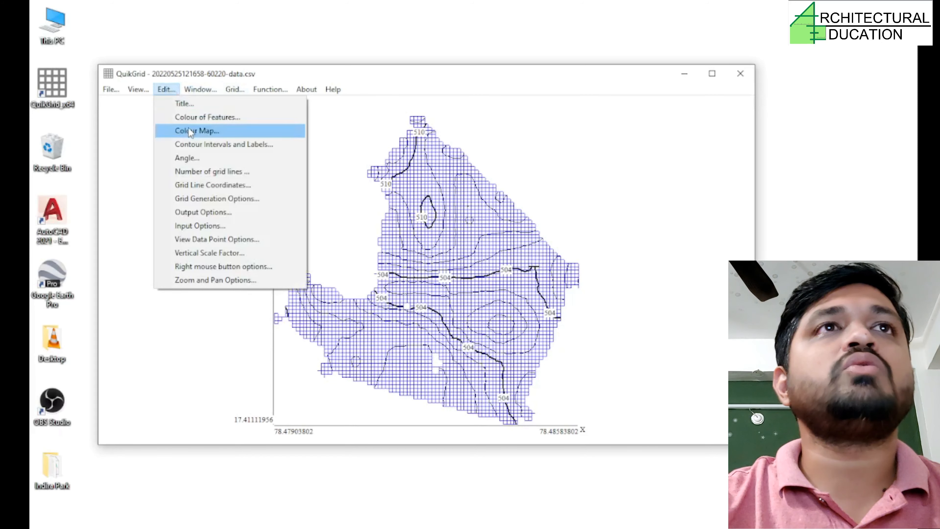
click(205, 118)
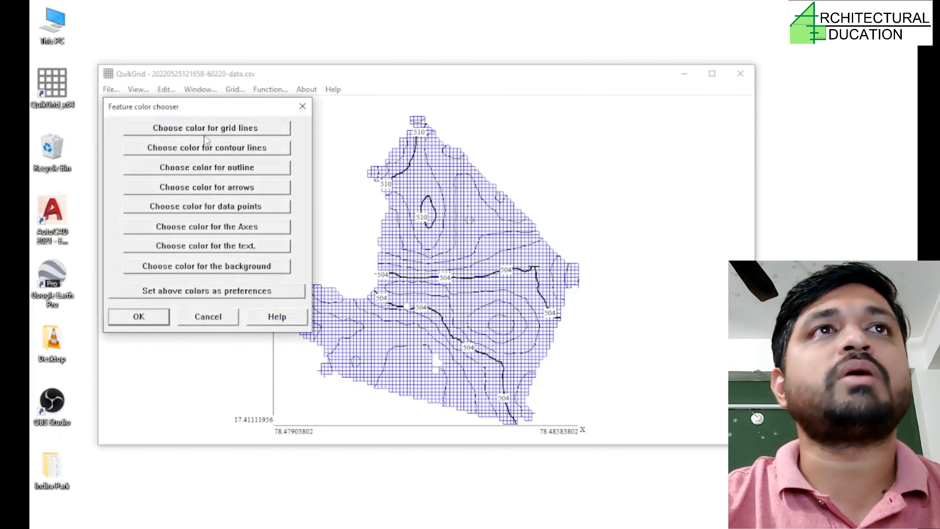
click(215, 135)
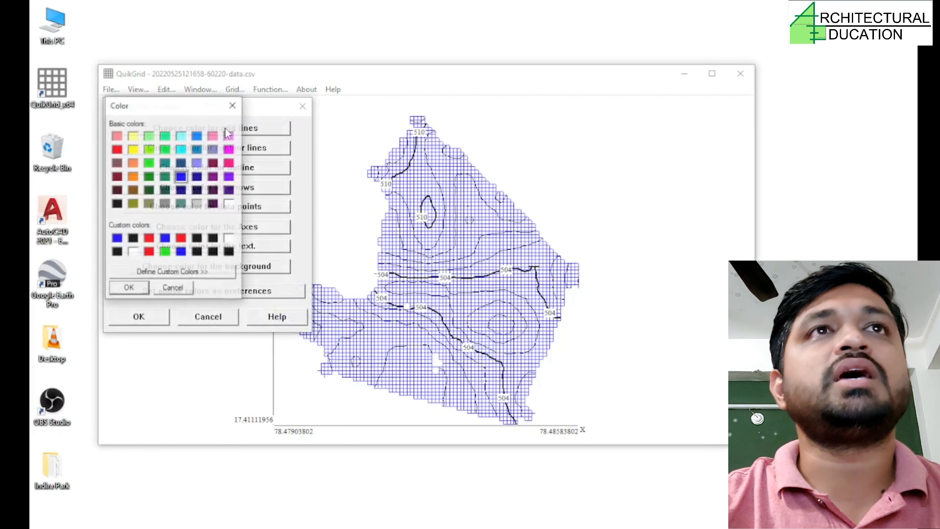
click(148, 136)
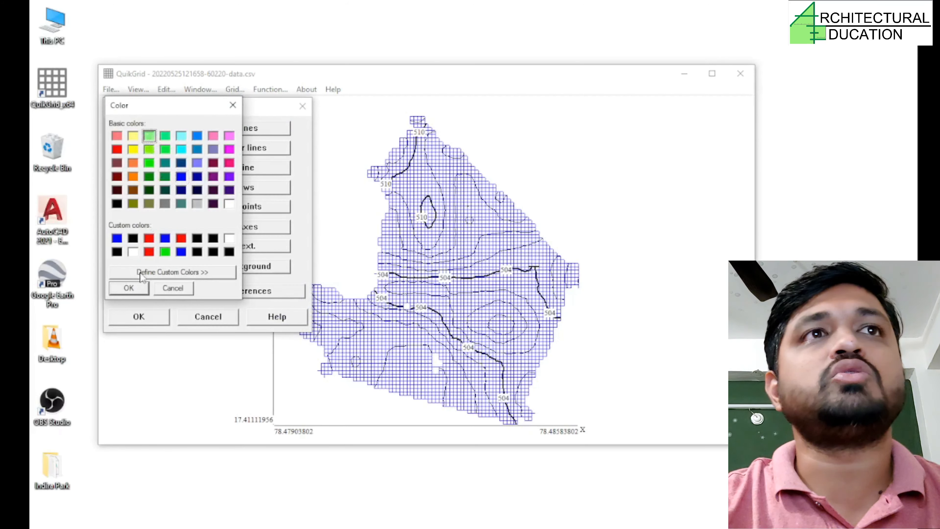
click(132, 288)
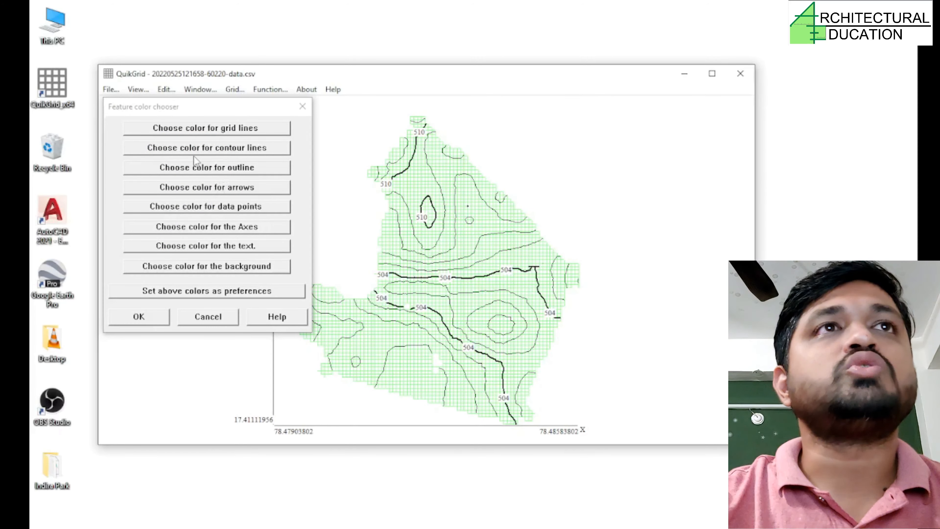
- Set the contour line colour to dark maroon and apply the feature colours
click(227, 153)
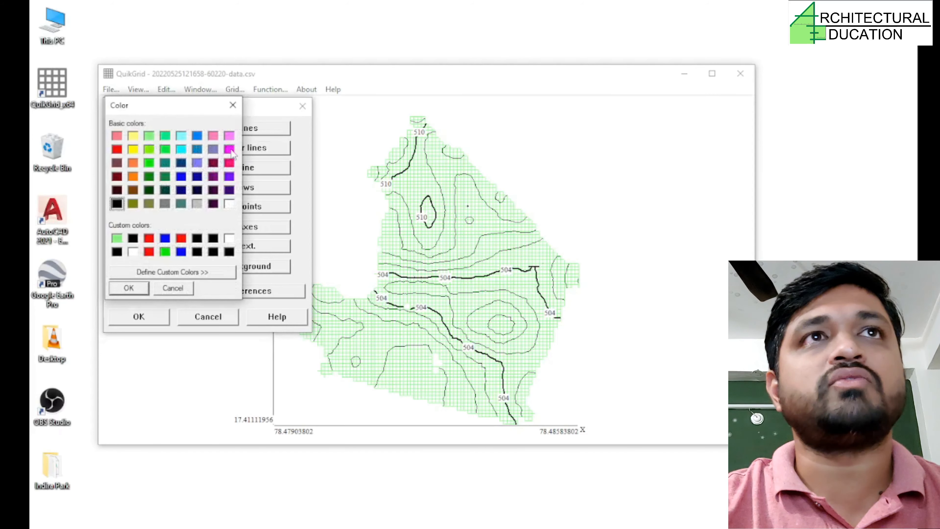
click(213, 163)
click(139, 292)
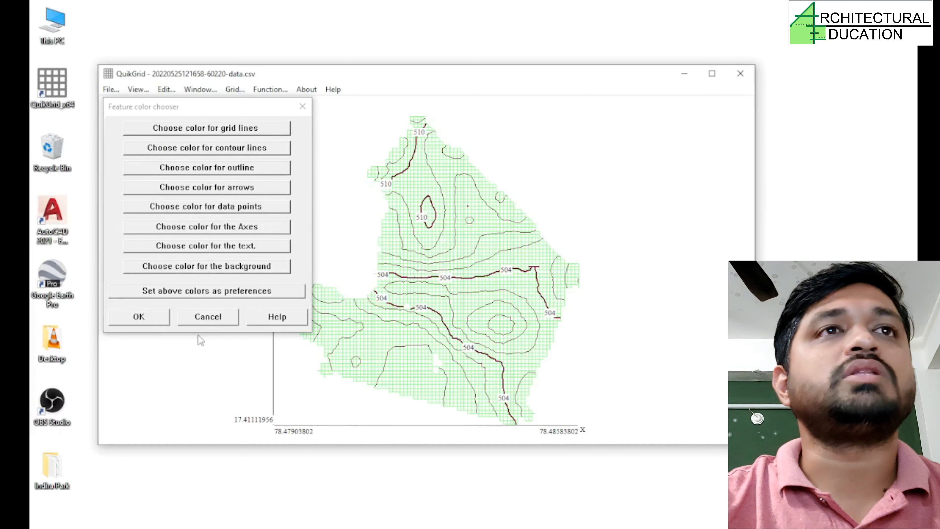
click(160, 319)
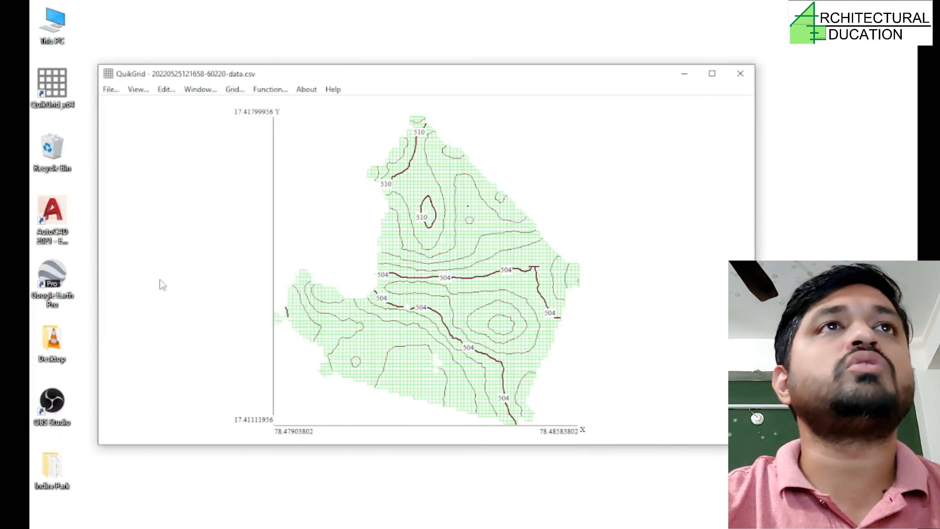
- Examine the number of grid lines in X and Y and the data output options, keeping the current settings
click(165, 92)
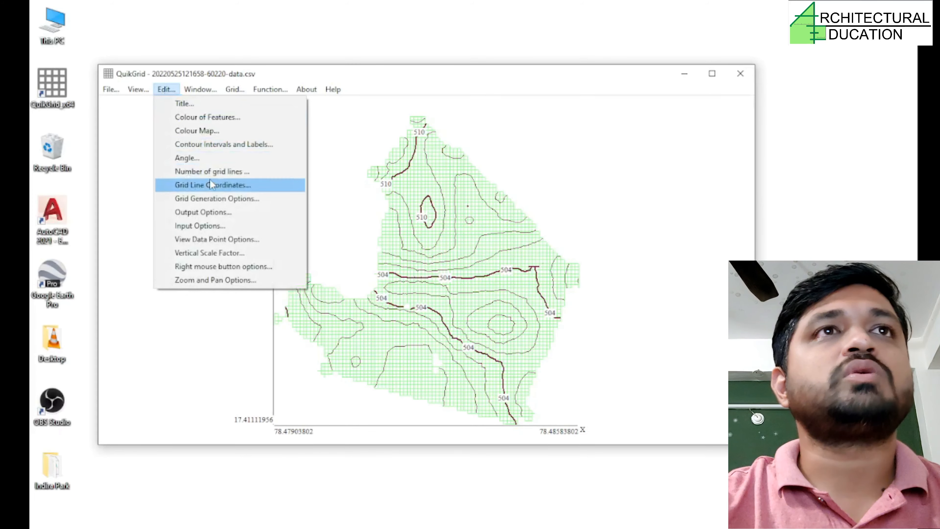
click(212, 171)
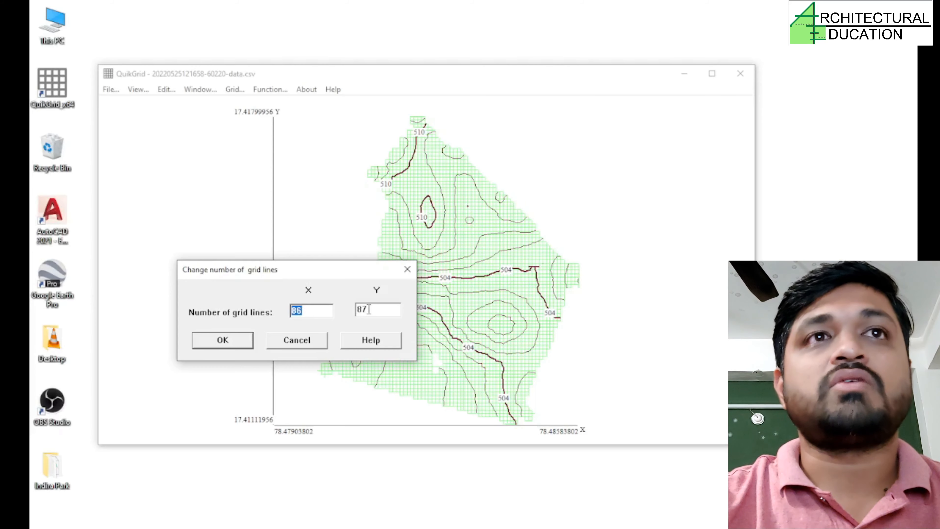
click(296, 342)
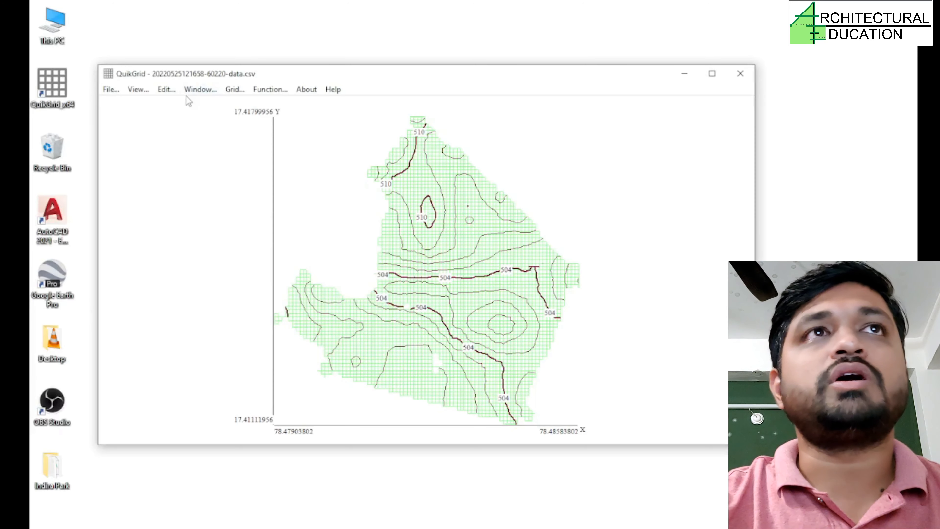
click(172, 90)
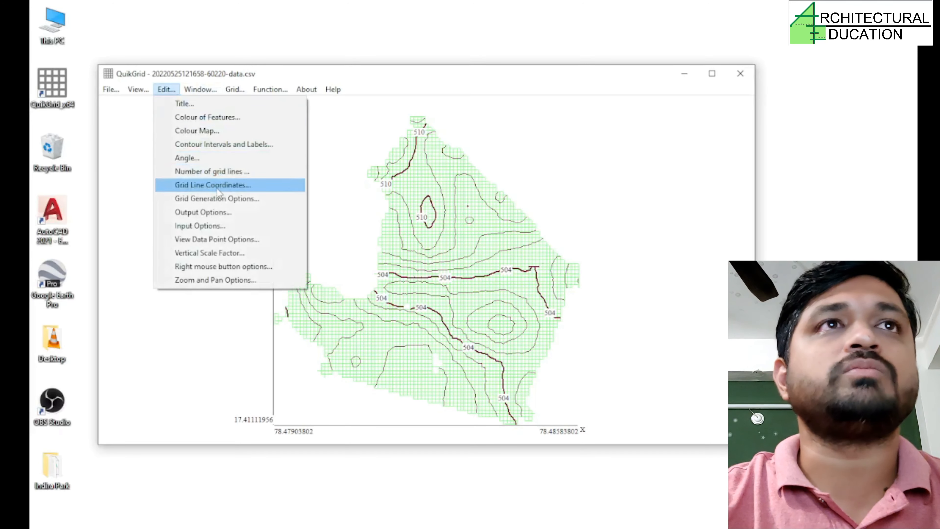
click(215, 213)
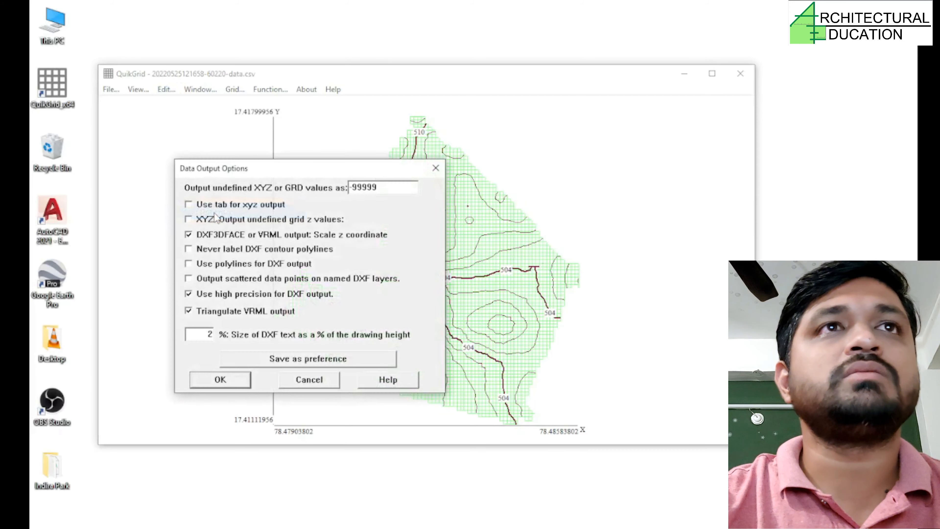
click(312, 380)
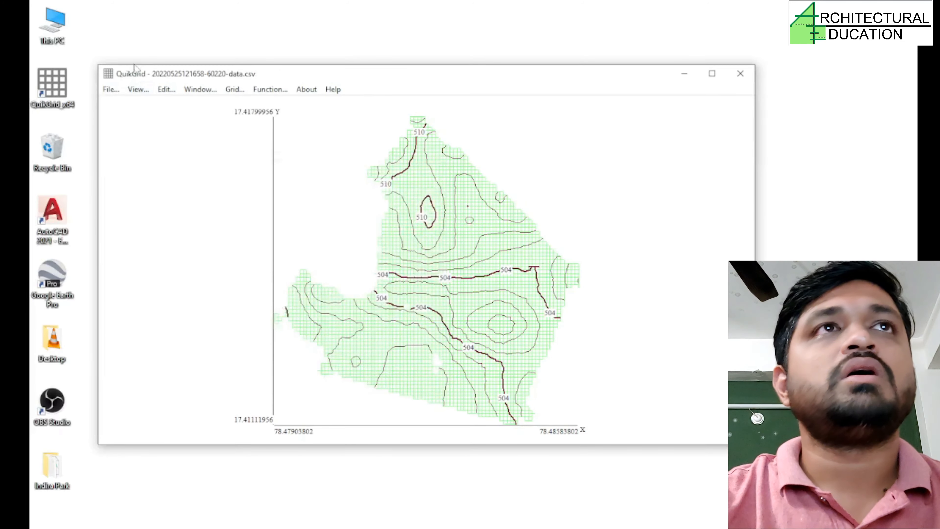
- Set the distance between labeled bold contour lines to 5 and the number of unlabeled lines between them to 5
click(163, 89)
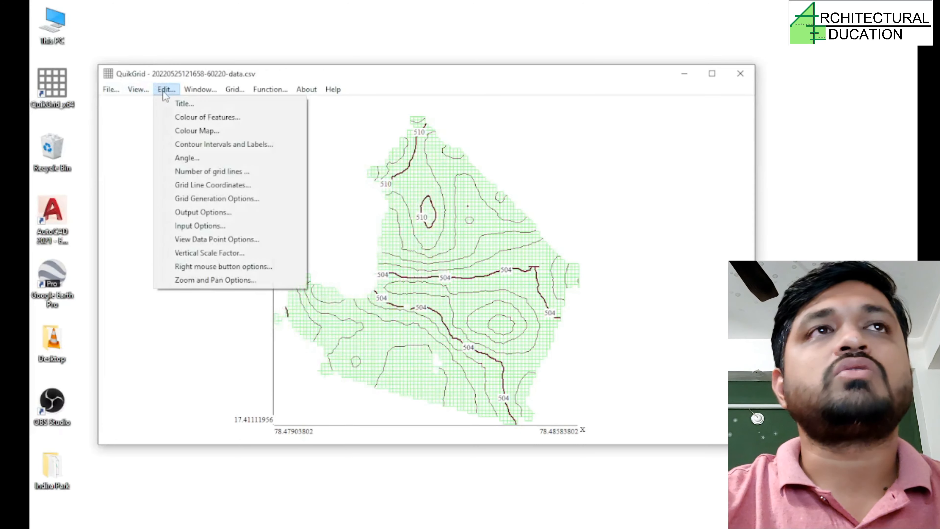
mouse_move(111, 90)
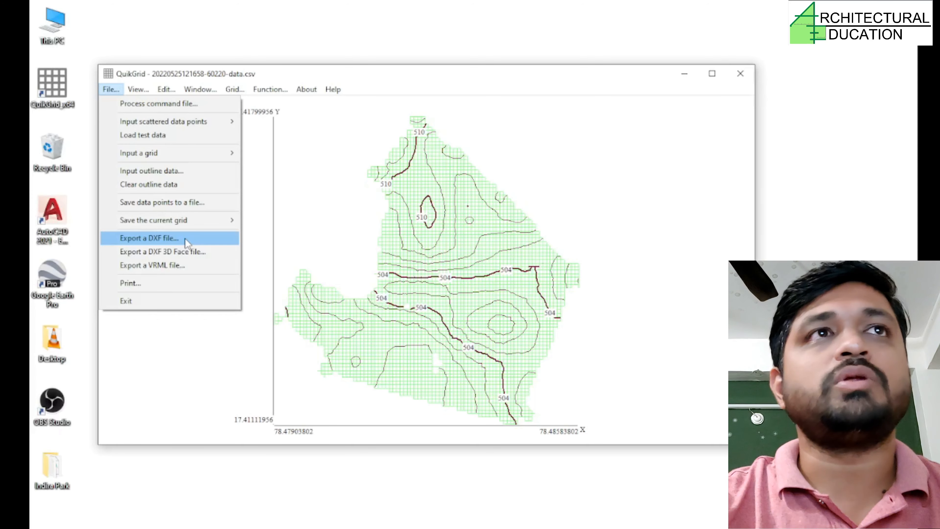
mouse_move(160, 86)
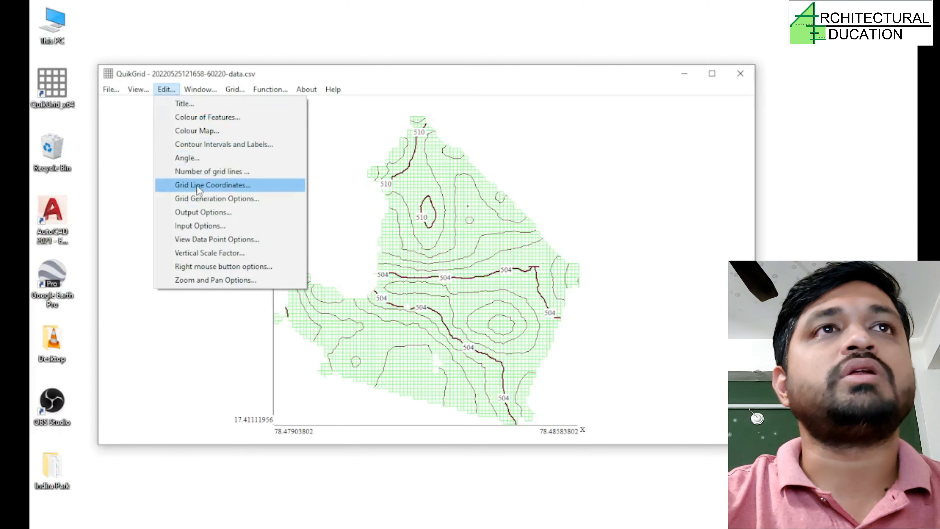
click(208, 147)
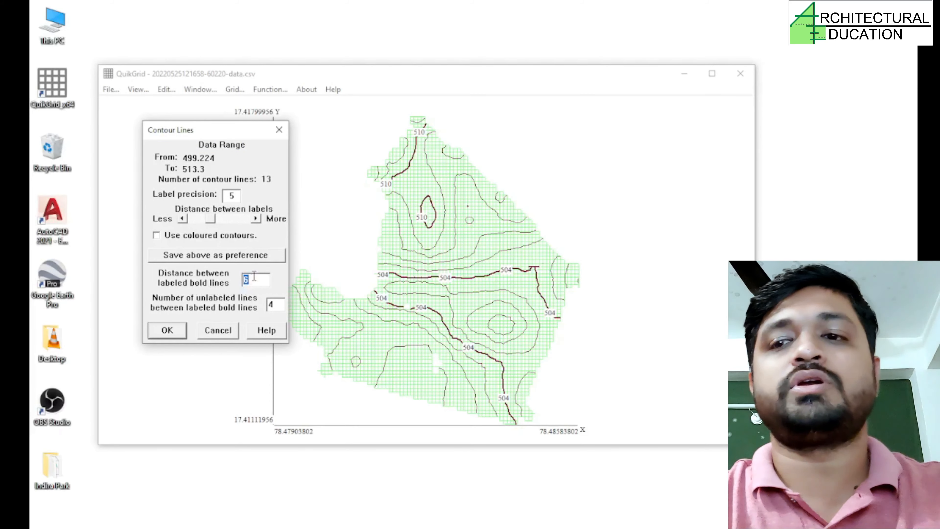
text(5)
key(Tab)
text(5)
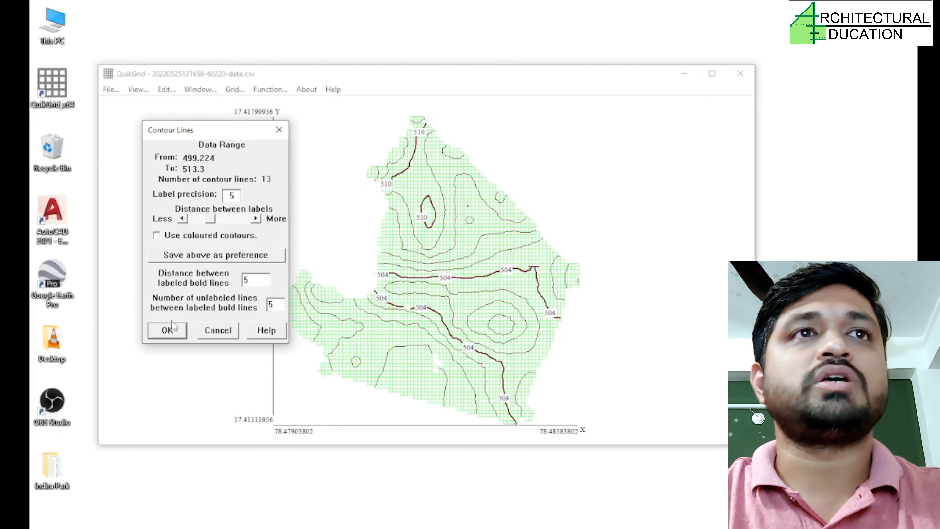
click(167, 330)
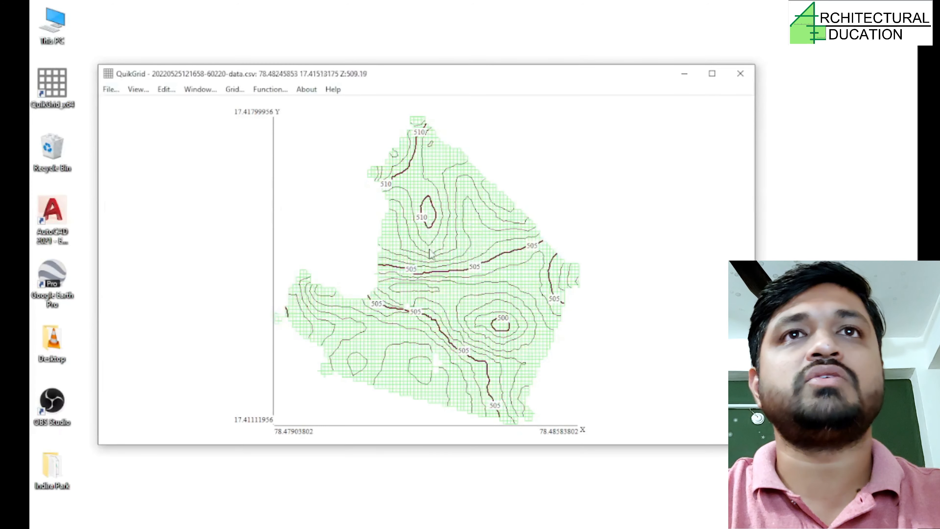
- Export the contours as a DXF file named Indira park in the Indira Park folder
click(111, 90)
click(160, 239)
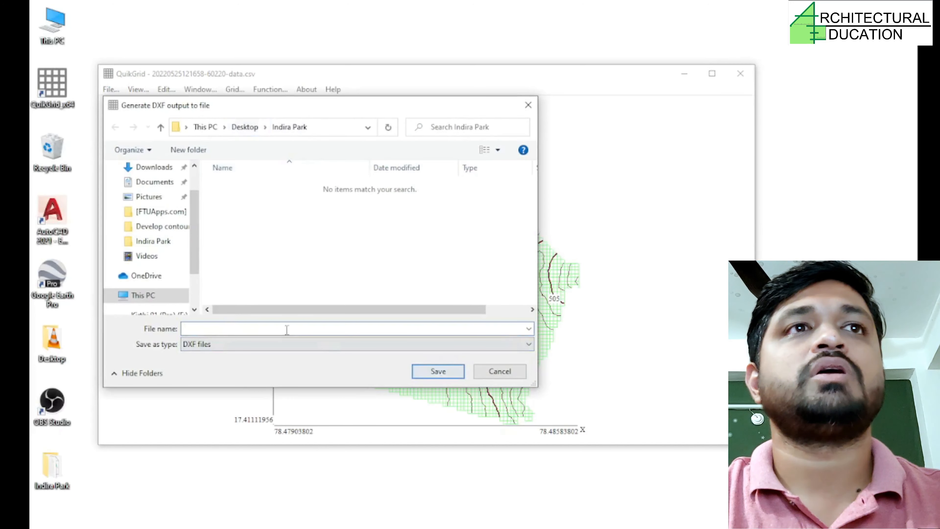
text(Indira park)
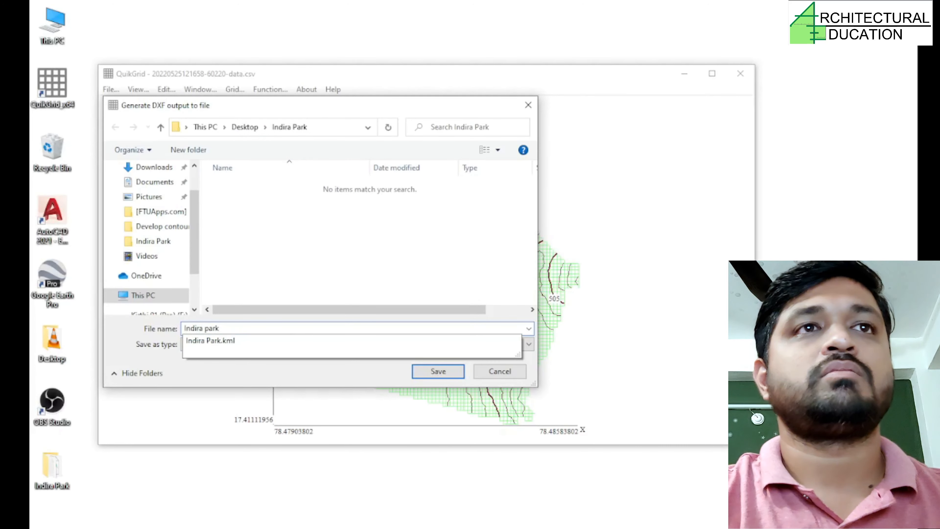
key(Return)
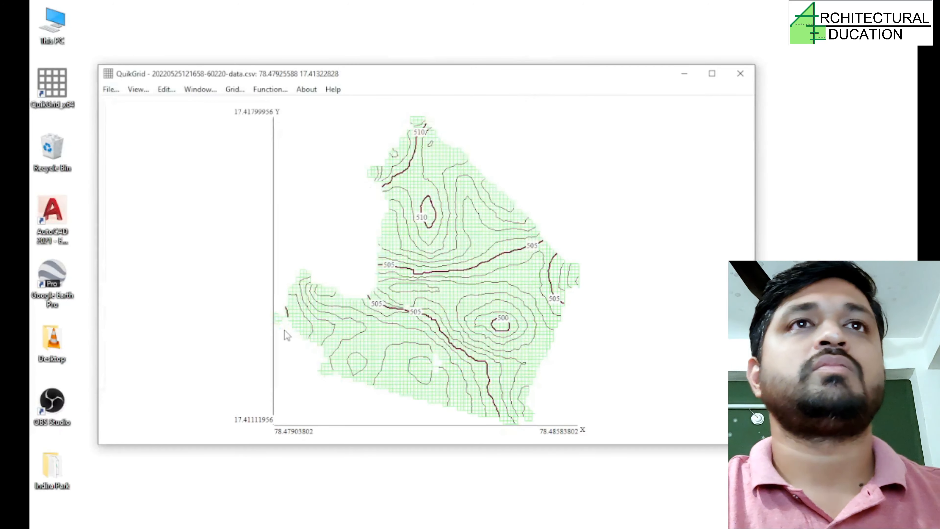
- Open the Indira Park folder from the desktop, refresh it and select the exported Indira park drawing file
double_click(52, 467)
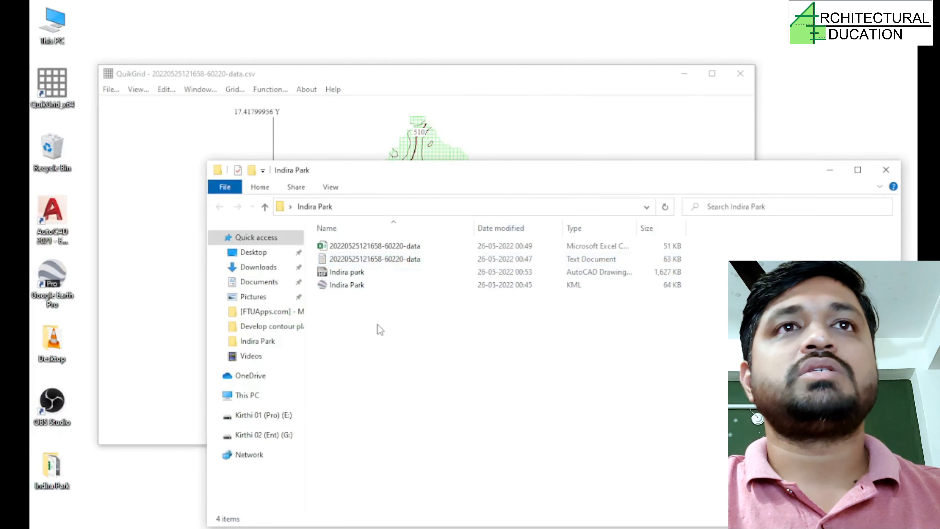
right_click(378, 325)
click(410, 373)
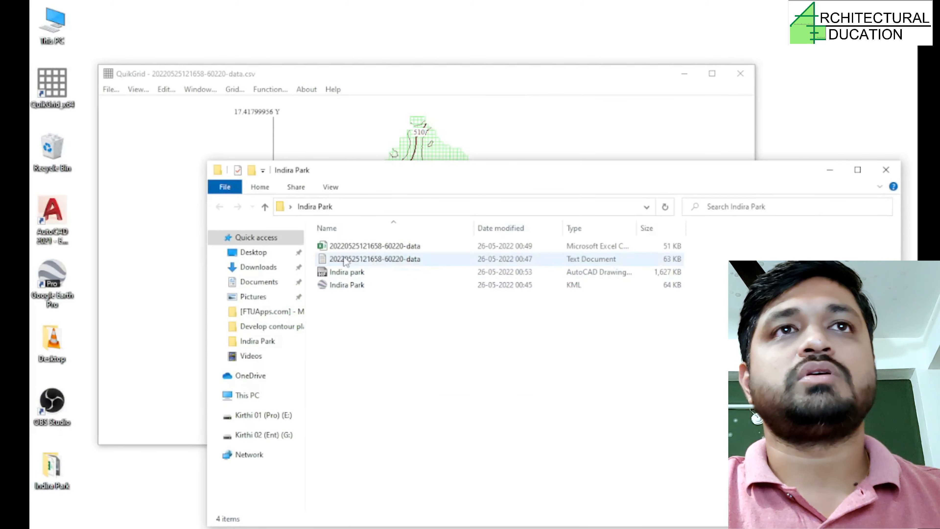
click(347, 273)
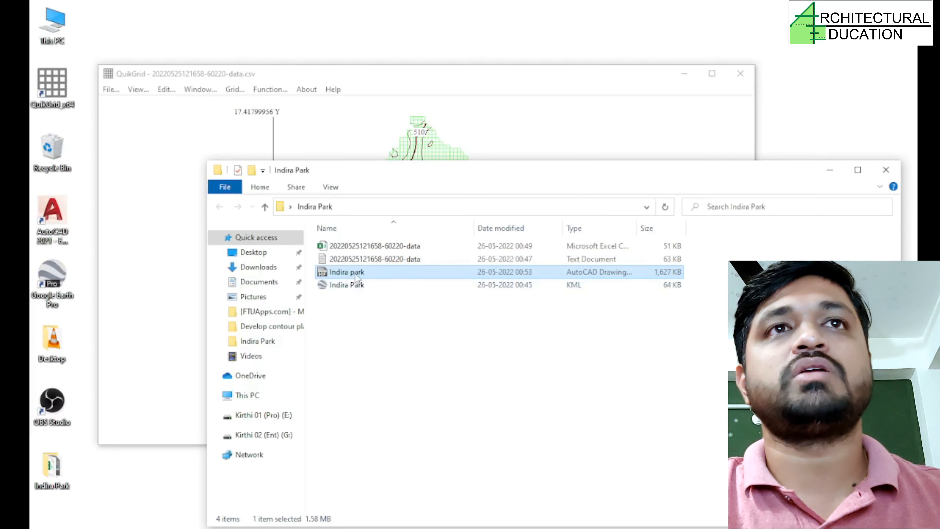
- Launch AutoCAD 2021 from the desktop and close QuikGrid while it loads
click(51, 221)
double_click(50, 222)
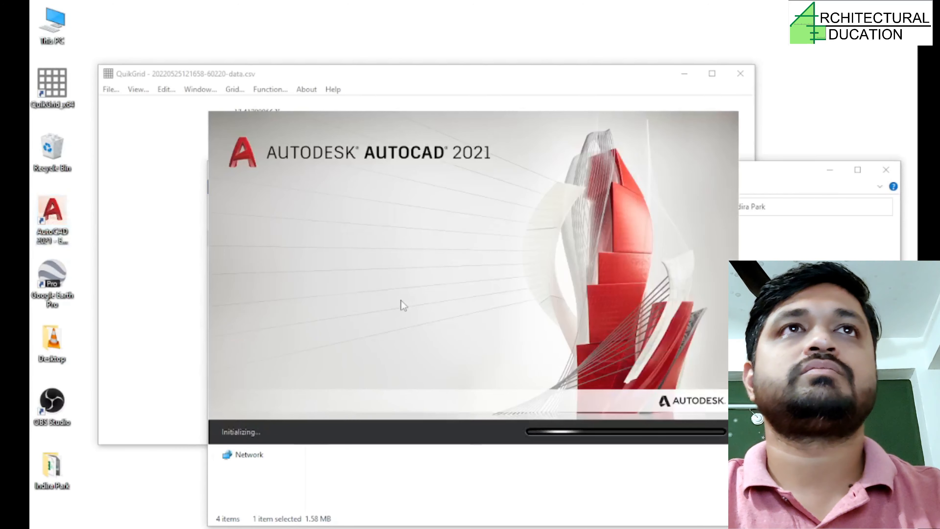
click(597, 72)
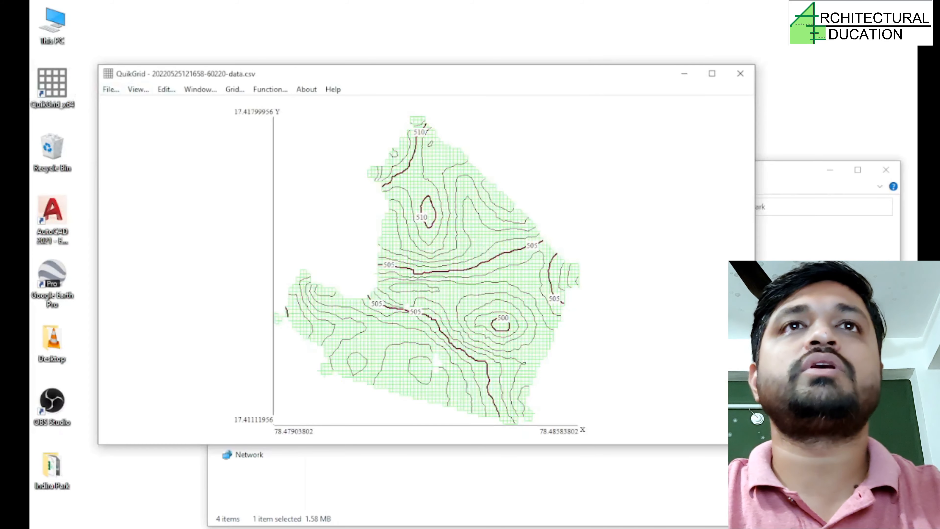
click(740, 73)
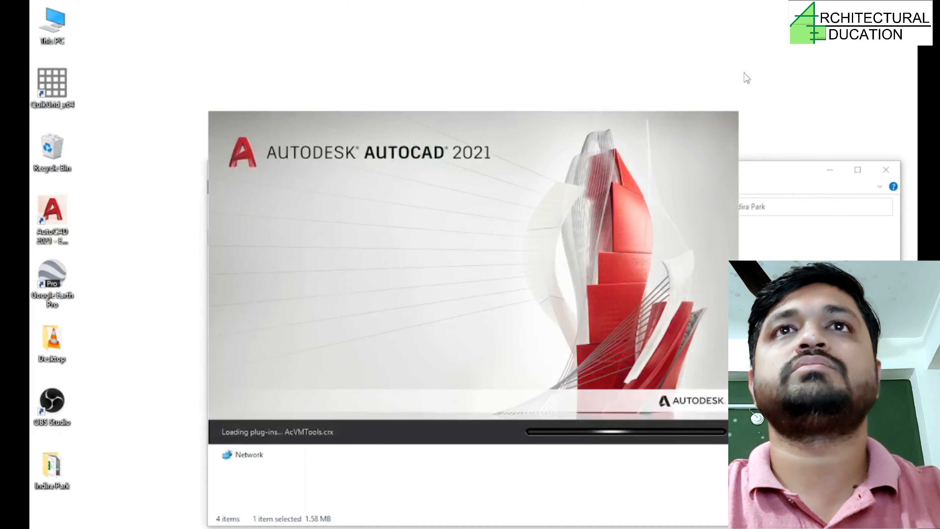
click(765, 185)
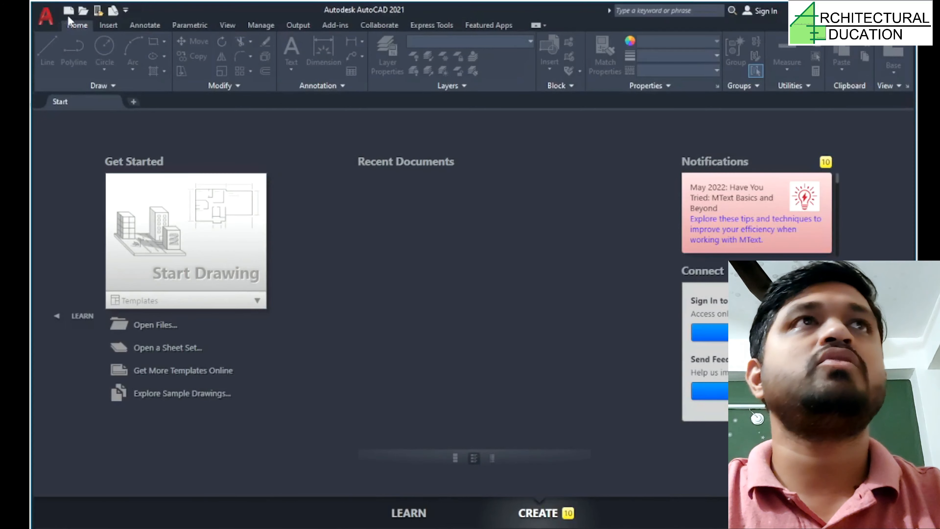
- Start a new drawing from the acad template
click(51, 21)
click(72, 80)
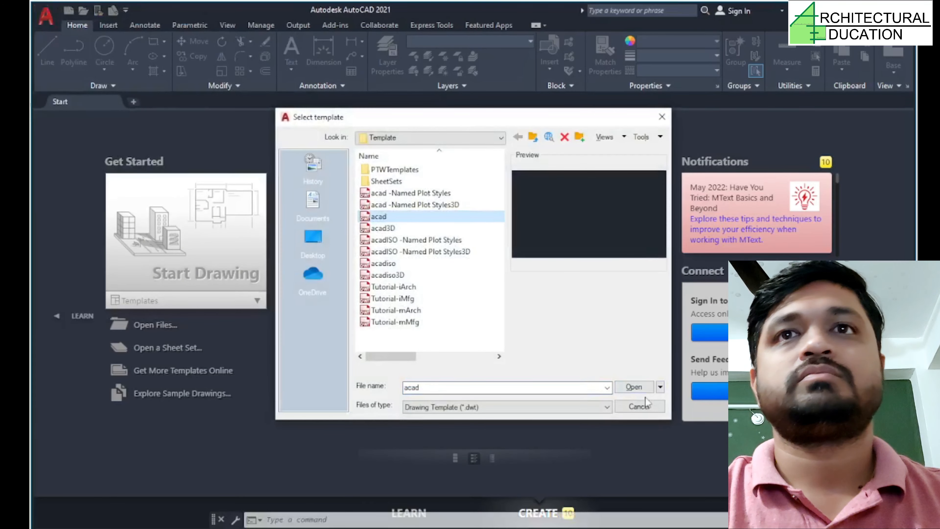
click(632, 387)
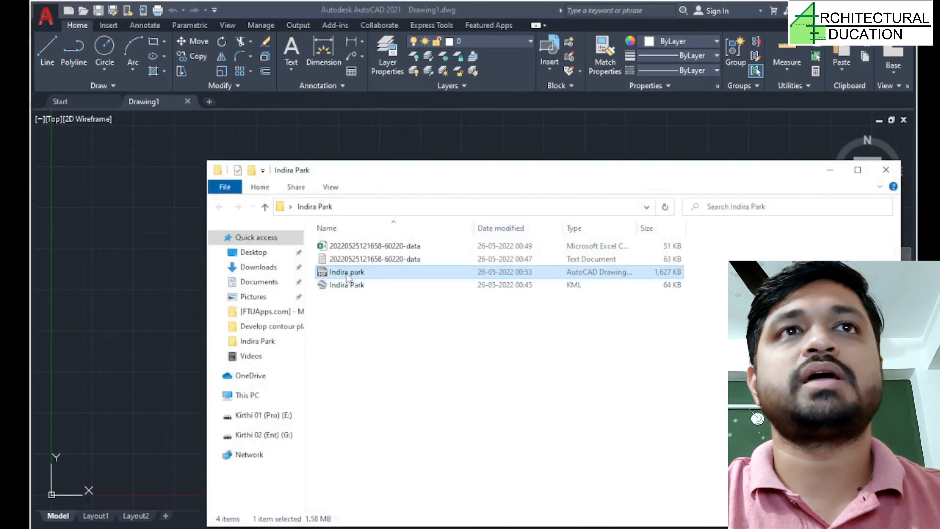
- Insert the exported Indira park DXF into the new drawing with the default scale and rotation, and show its full extents
drag(346, 275, 130, 279)
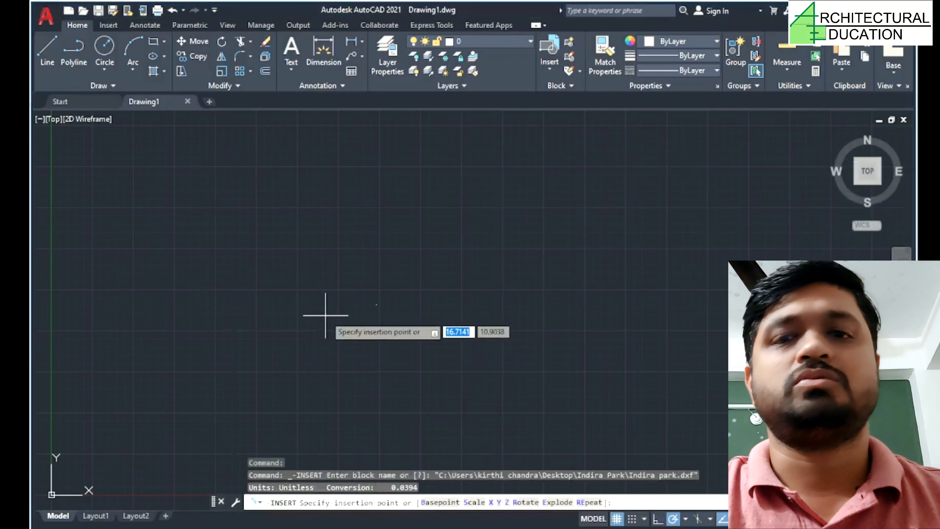
click(326, 315)
key(Return)
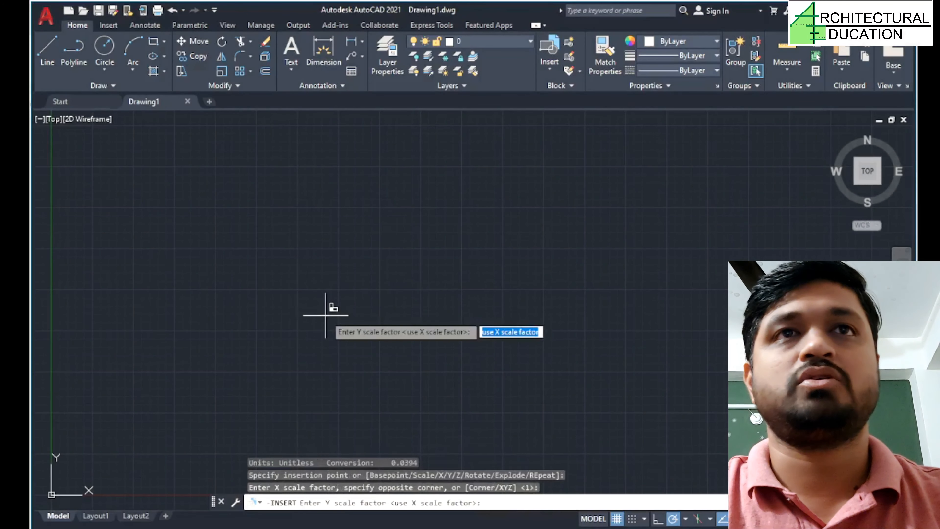
key(Return)
key(Return)
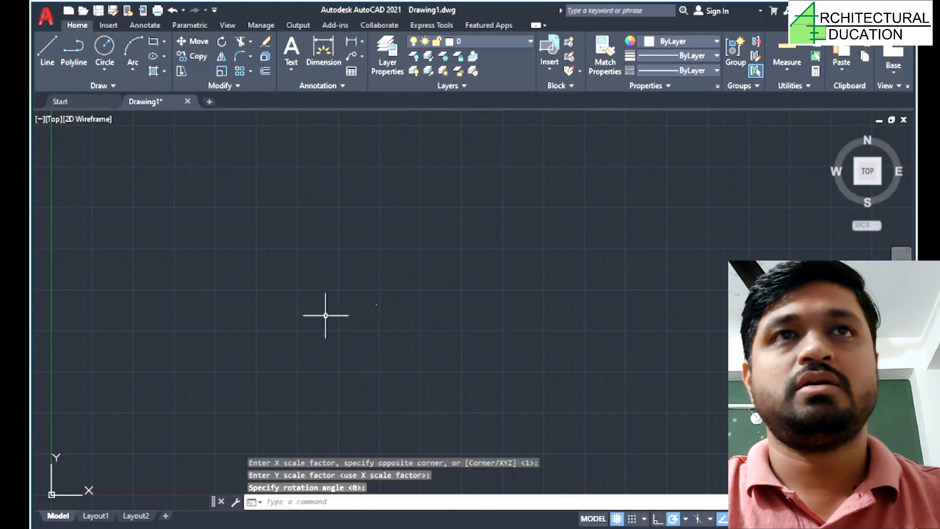
text(z)
key(Return)
text(e)
key(Return)
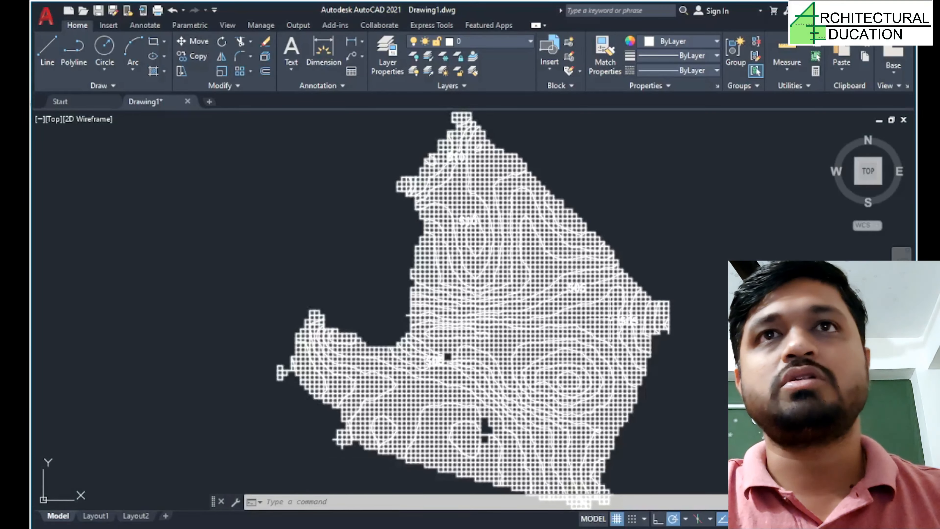
- Try to open the inserted Indira park block definition for editing
scroll(607, 319, up, 5)
scroll(607, 322, down, 5)
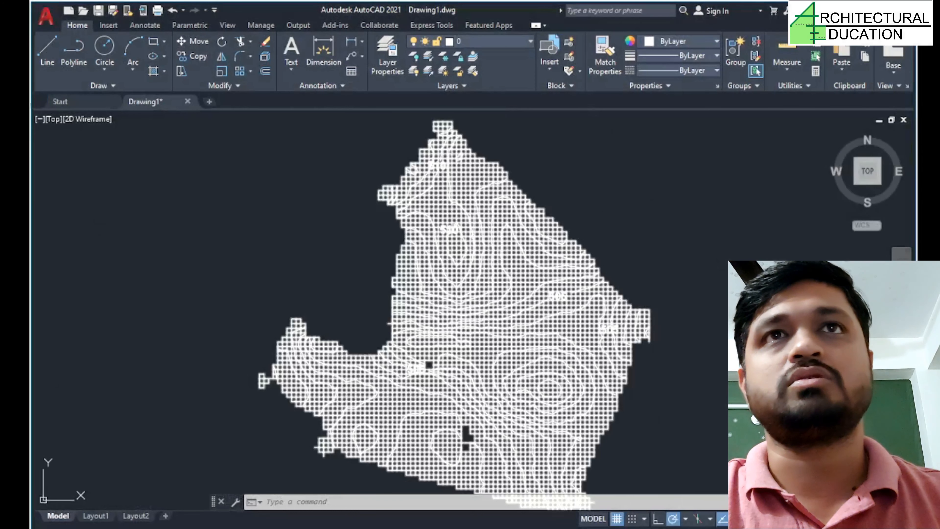
double_click(472, 237)
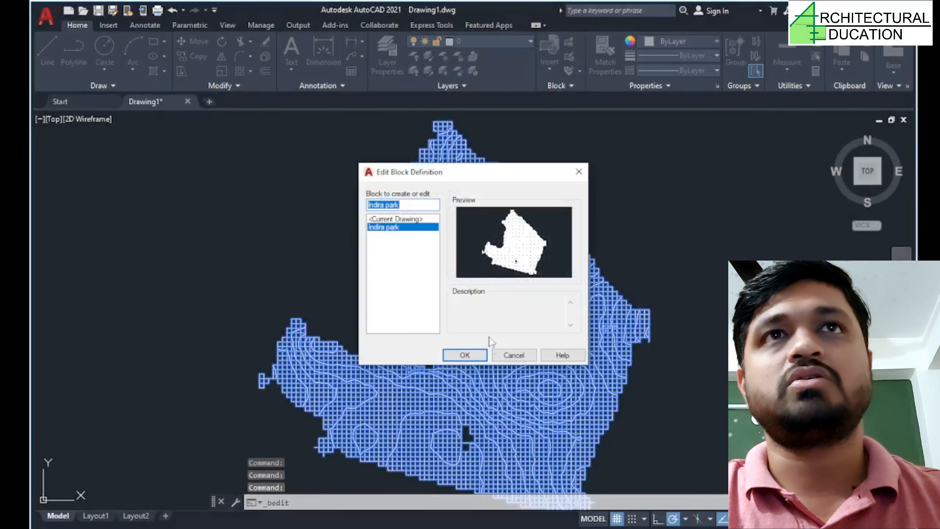
click(465, 355)
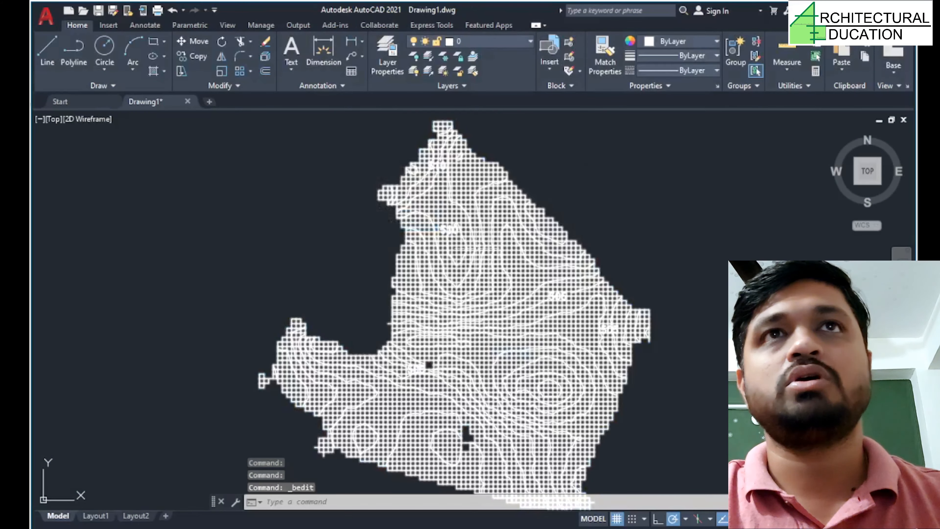
- Toggle the layers CONTOUR507_5 through CONTOUR510_833 off and back on one by one to identify their contour lines
scroll(479, 242, up, 5)
click(477, 41)
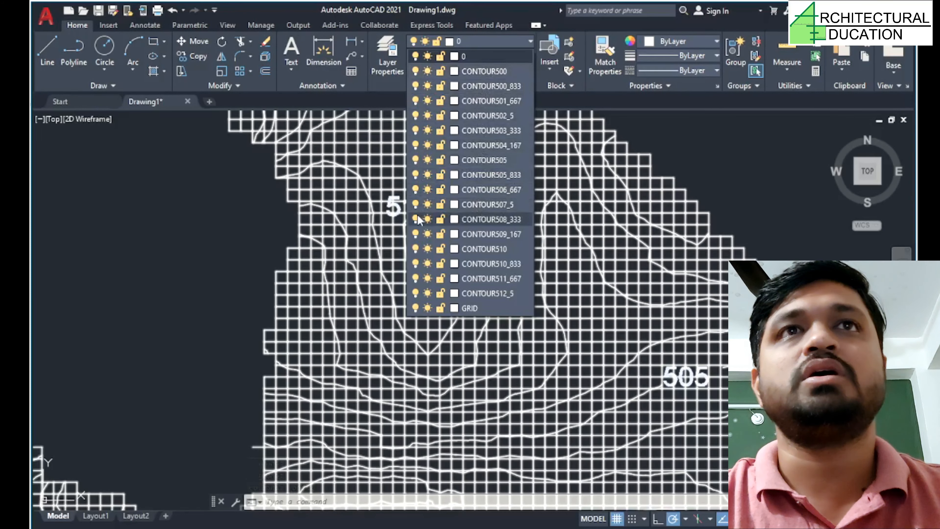
click(415, 204)
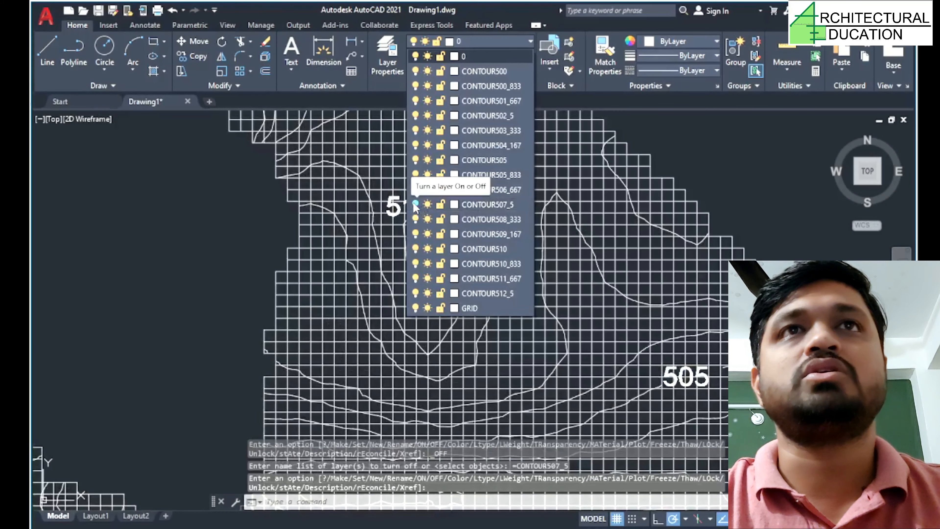
click(416, 204)
click(417, 218)
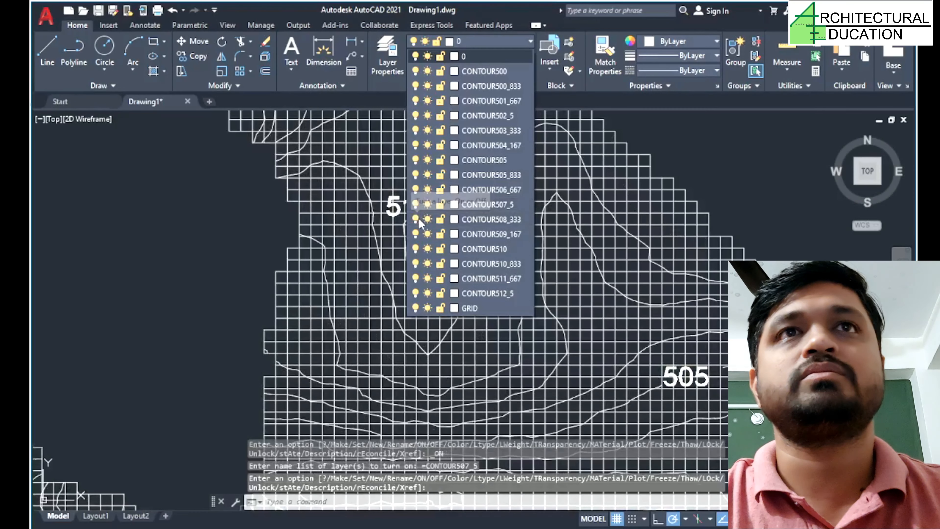
click(415, 218)
click(416, 232)
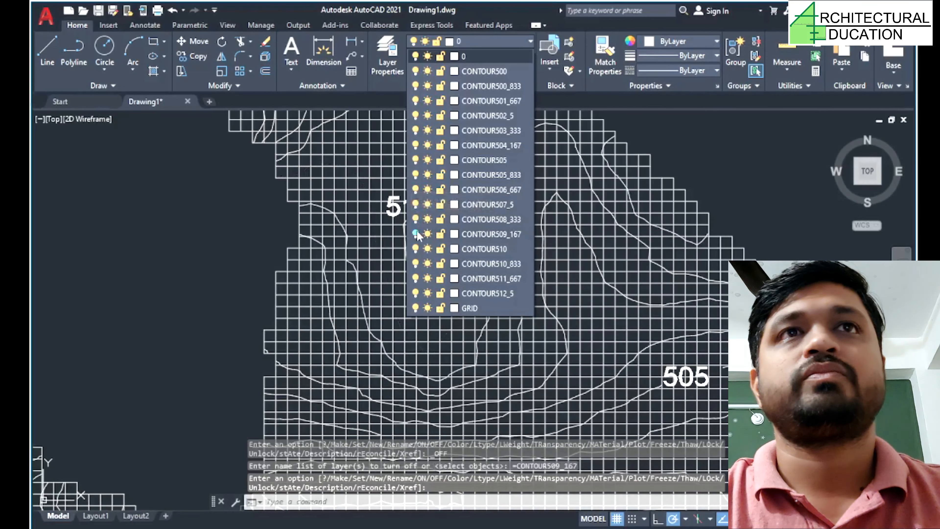
click(417, 233)
click(416, 249)
click(416, 249)
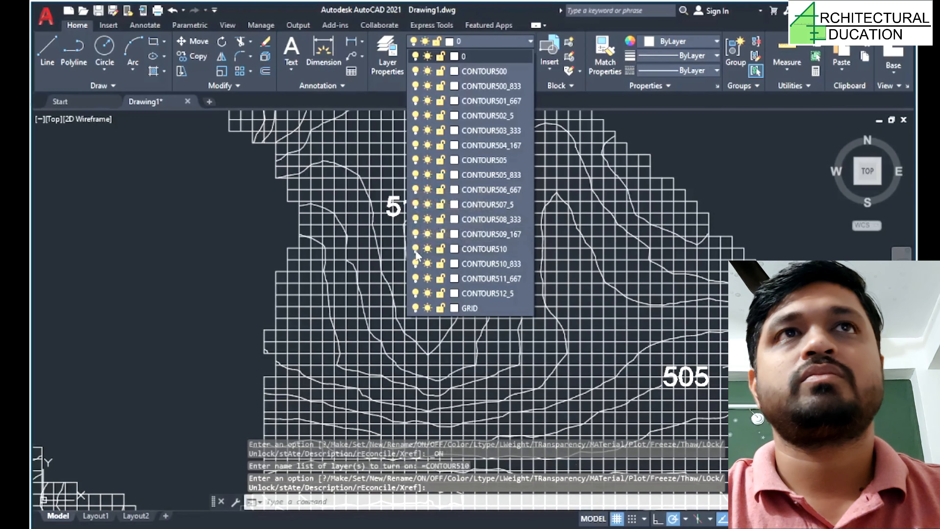
click(415, 263)
click(416, 263)
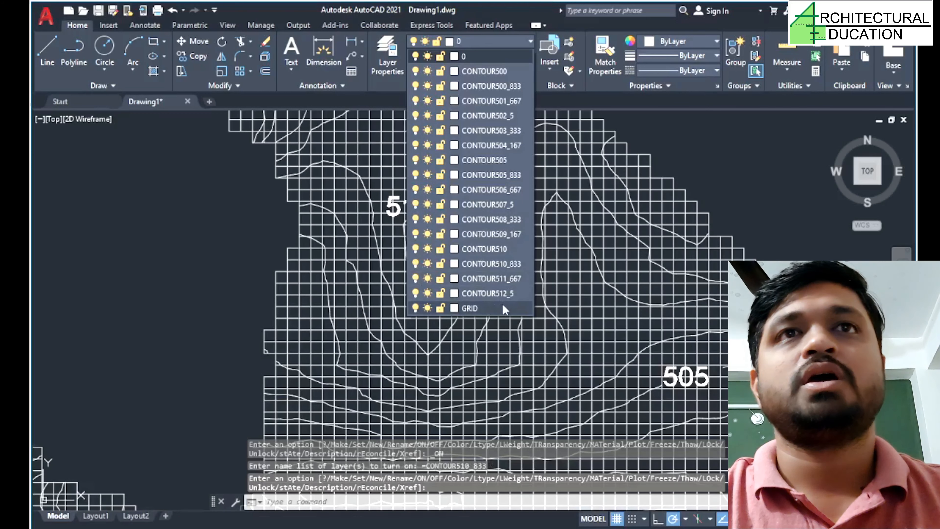
- Turn off the GRID layer so only the contour lines and their labels are displayed
click(416, 308)
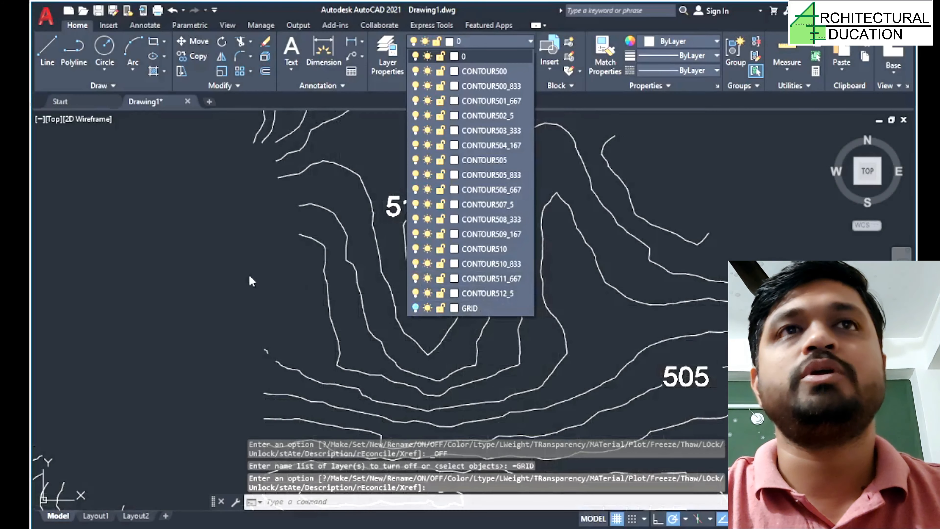
click(217, 257)
scroll(417, 272, down, 2)
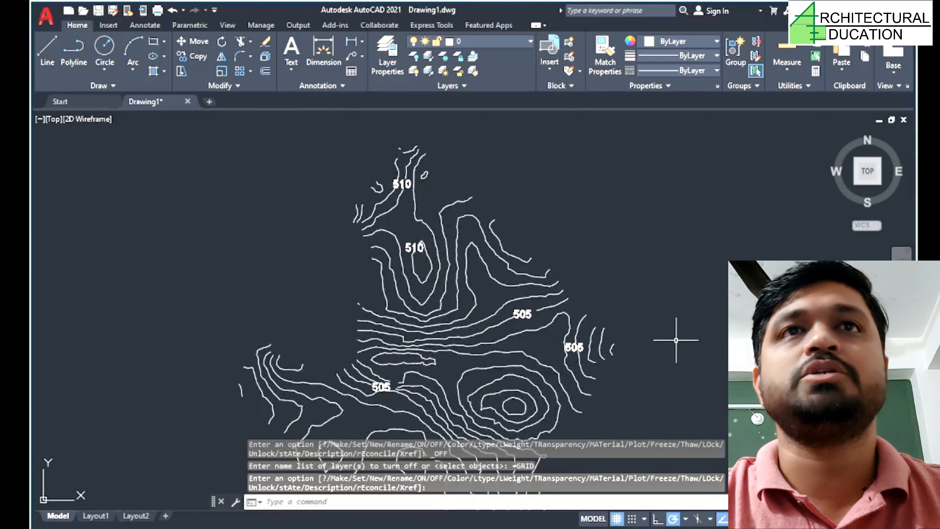